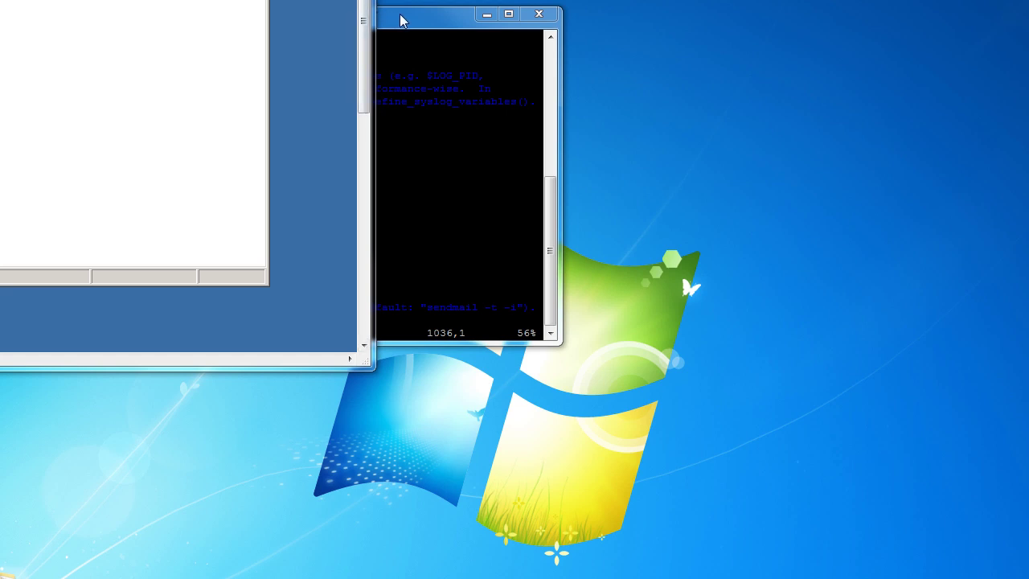
Step: Raise the PuTTY php.ini terminal and drag it down and to the right on the desktop
left_click(400, 20)
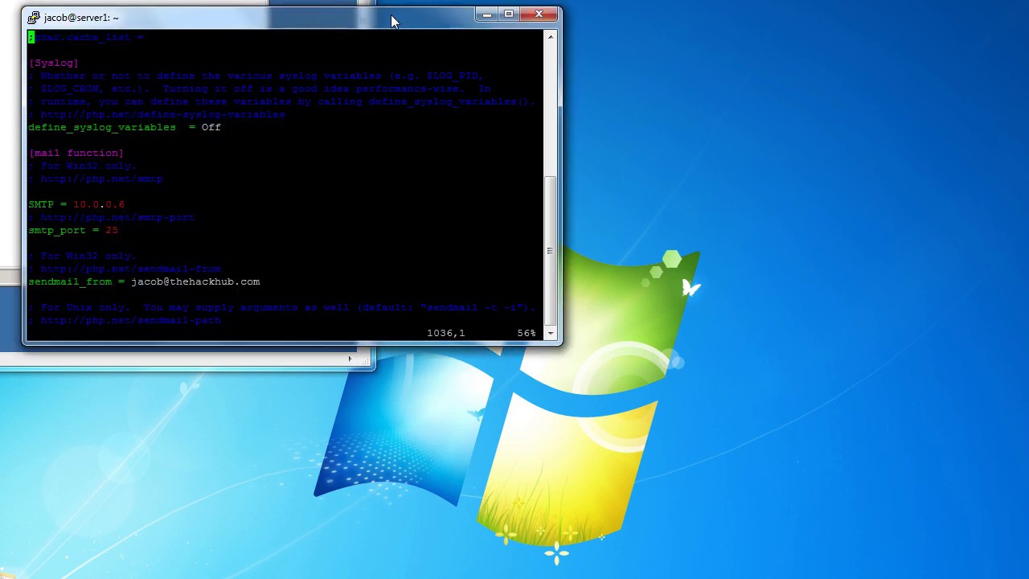
left_click_drag(400, 20, 529, 92)
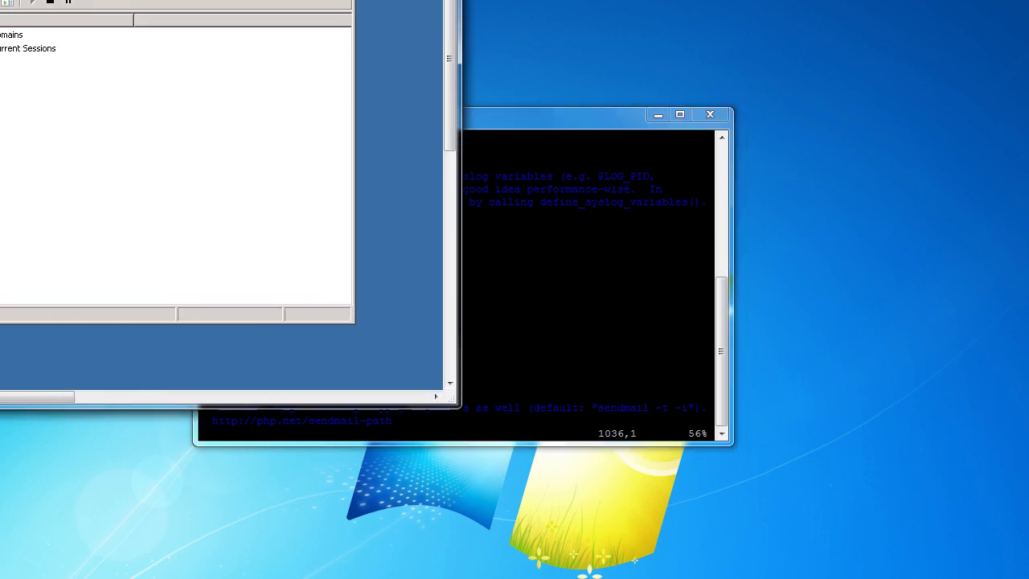
Step: Place the php.ini terminal beside the remote session, highlight smtp_port 25, then raise IIS Manager
left_click_drag(583, 119, 689, 131)
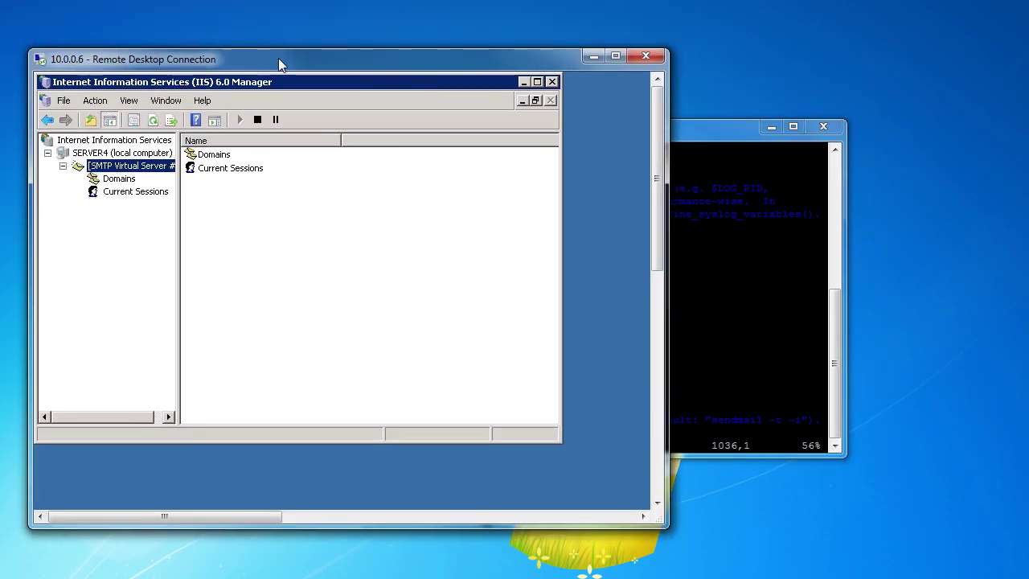
left_click(726, 125)
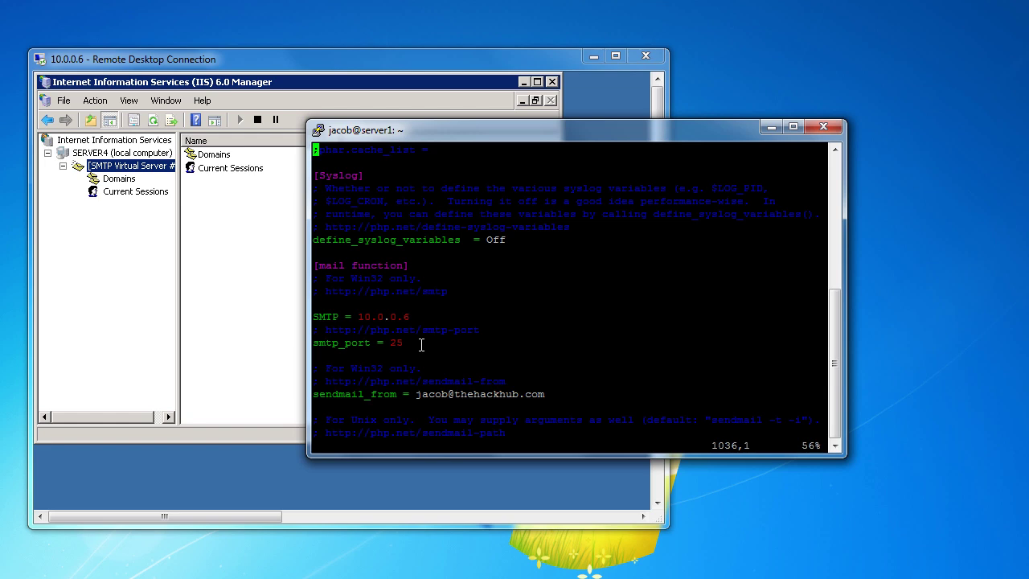
left_click_drag(420, 343, 398, 348)
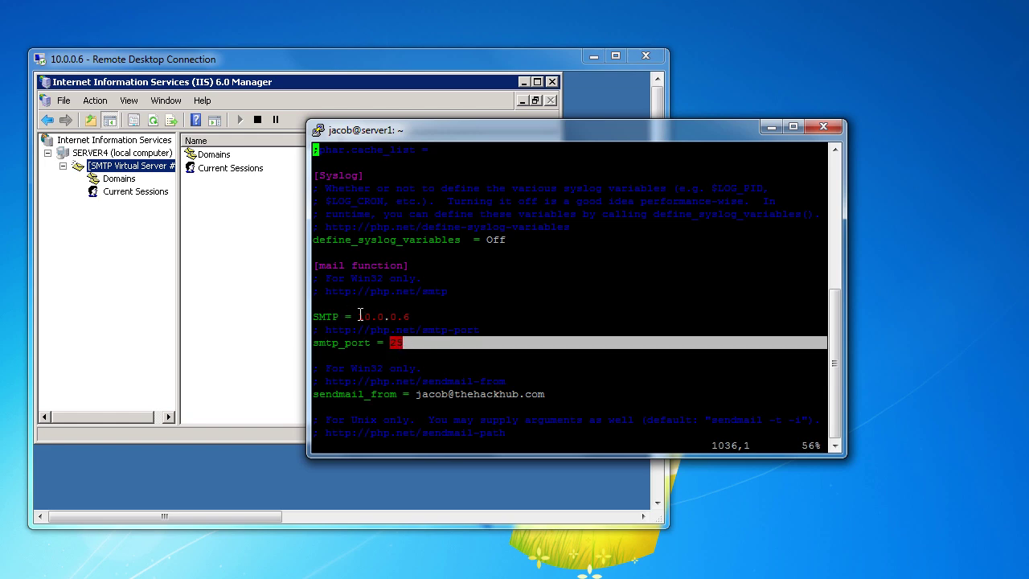
left_click_drag(418, 345, 397, 350)
left_click(450, 361)
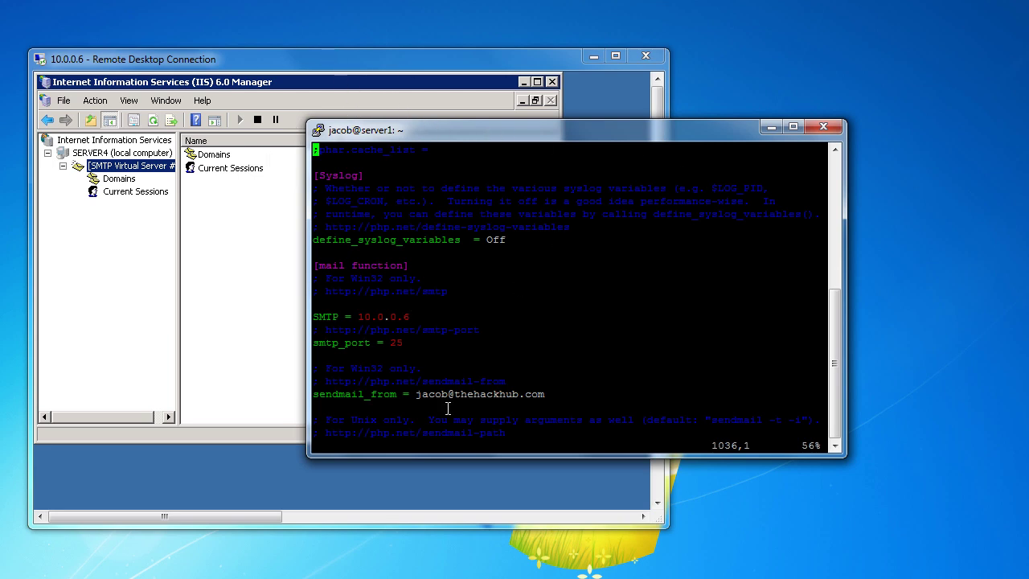
left_click(184, 94)
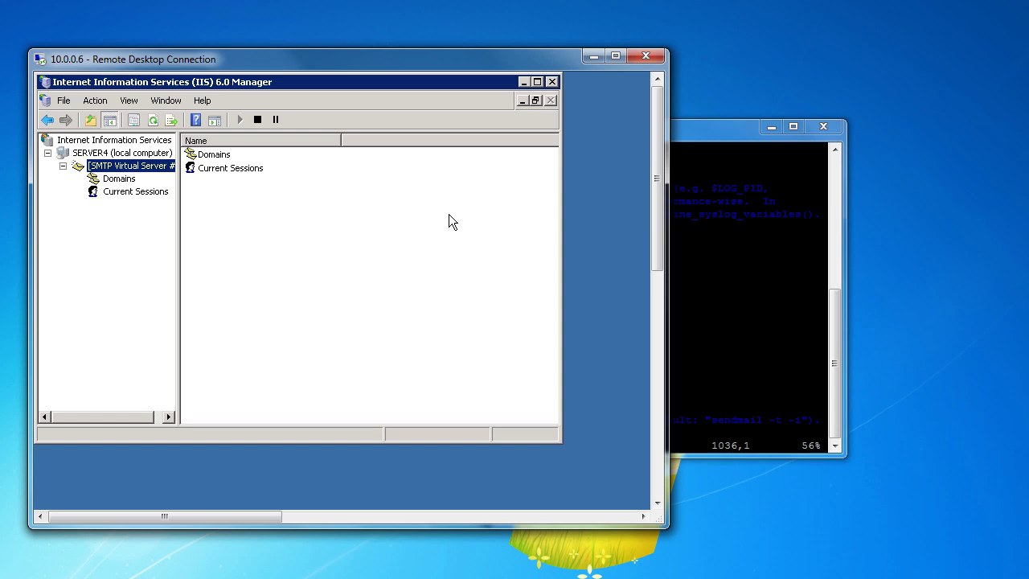
Step: Shift the Remote Desktop window down-right, leaving the php.ini terminal in front of it
left_click(716, 144)
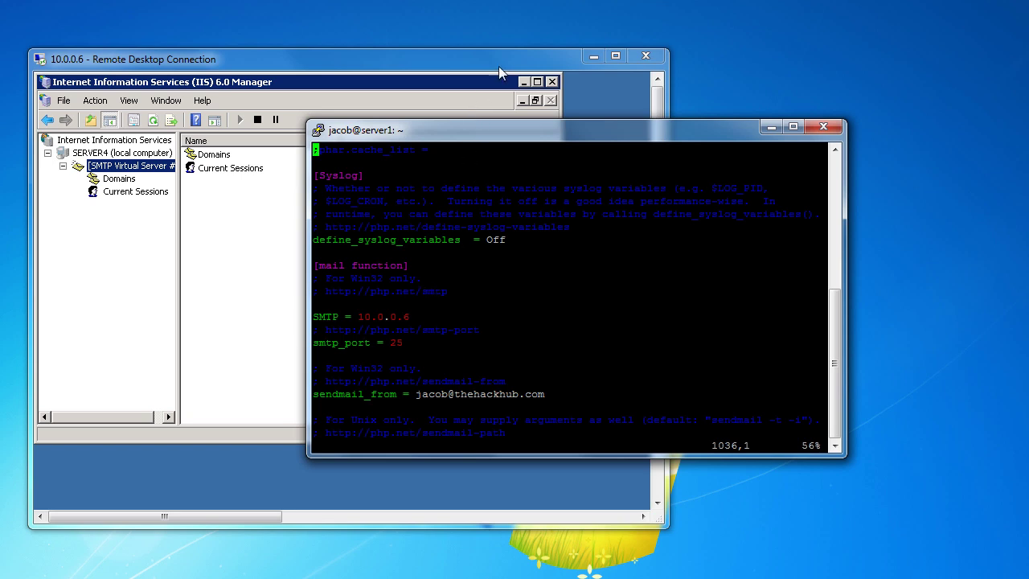
left_click_drag(498, 66, 560, 72)
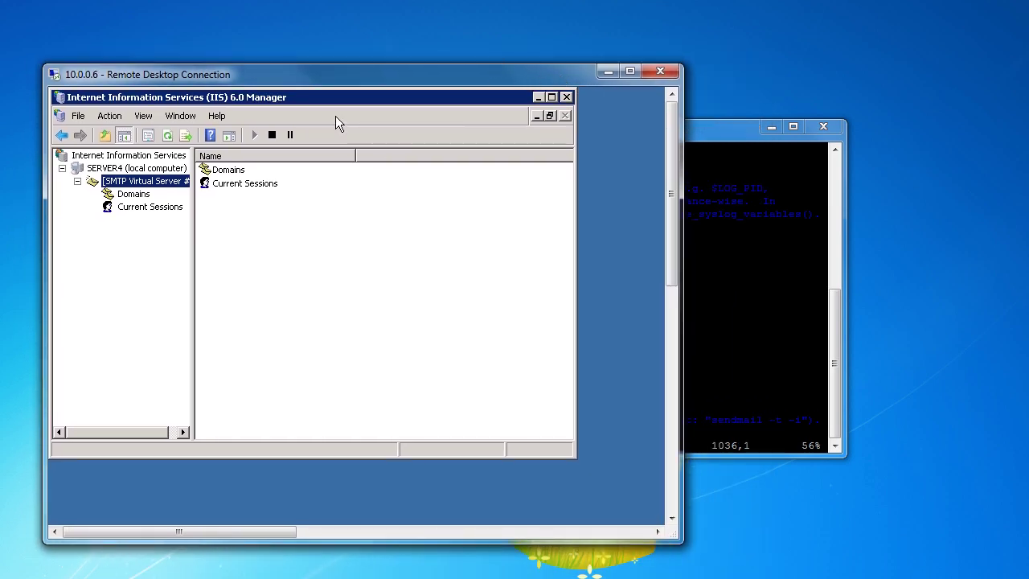
left_click_drag(331, 110, 336, 114)
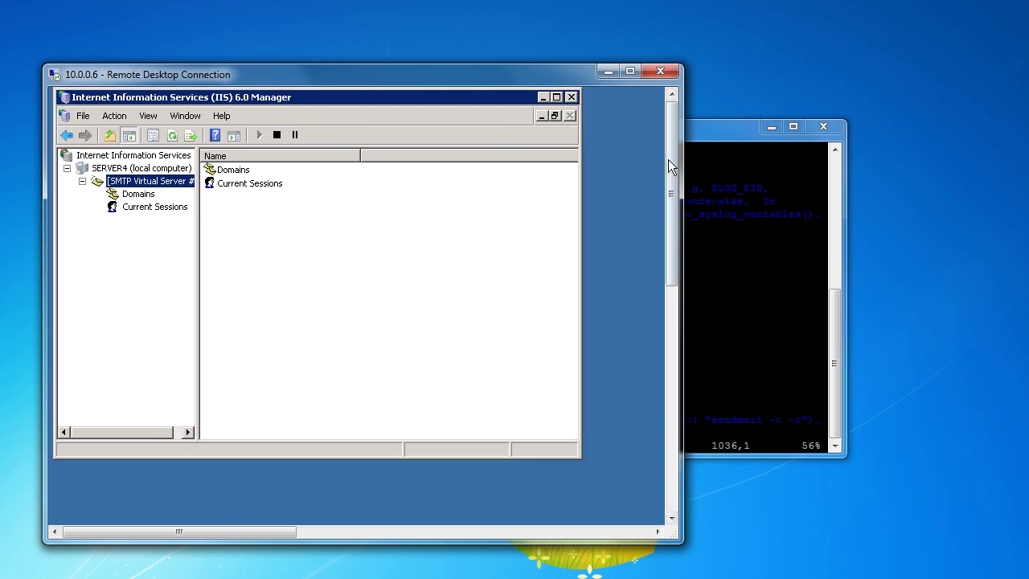
left_click(704, 127)
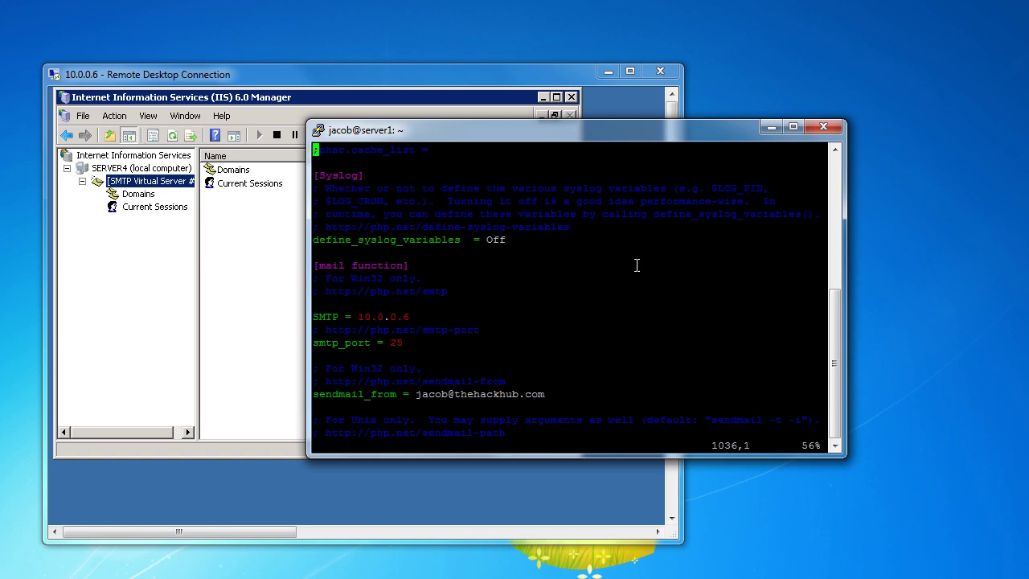
left_click(283, 78)
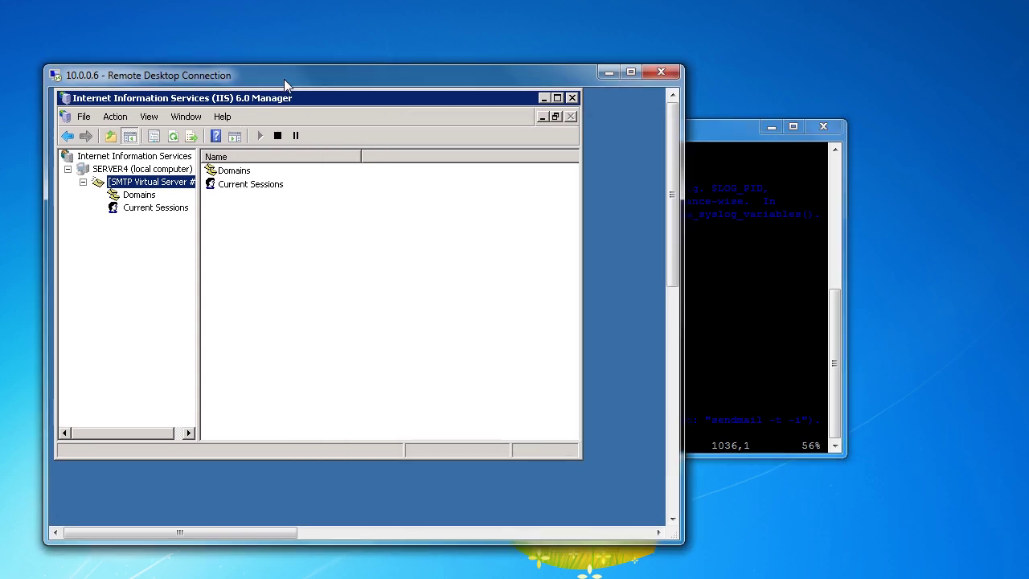
left_click(709, 129)
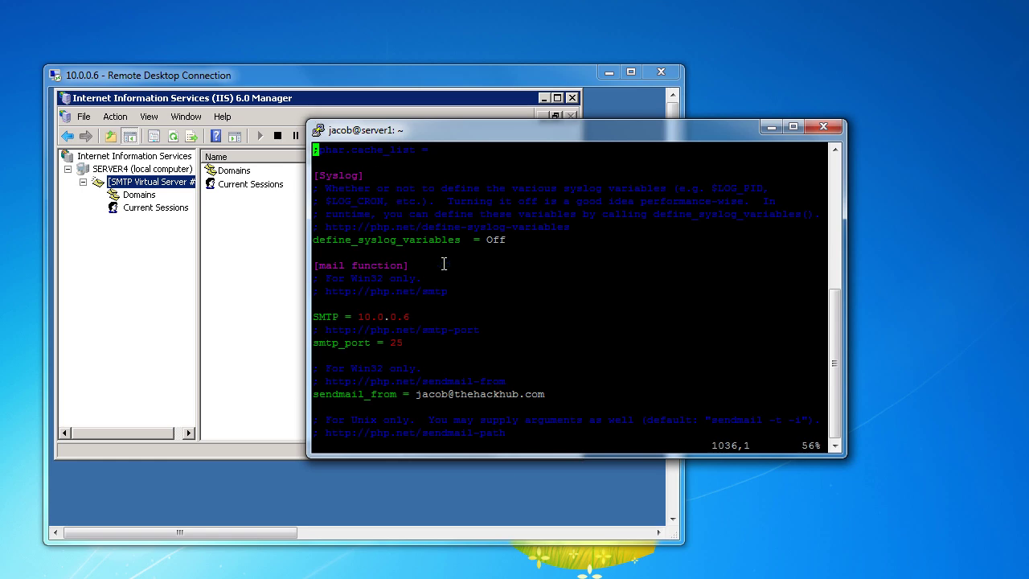
Step: Highlight the SMTP 10.0.0.6, smtp_port 25 and sendmail_from lines in php.ini for review
left_click_drag(417, 139, 354, 149)
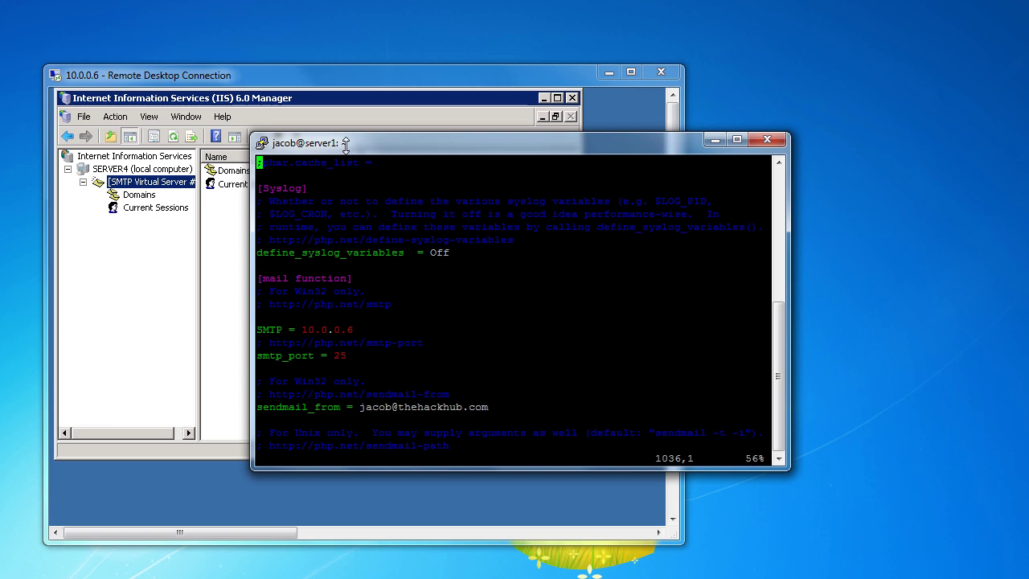
left_click_drag(346, 143, 402, 141)
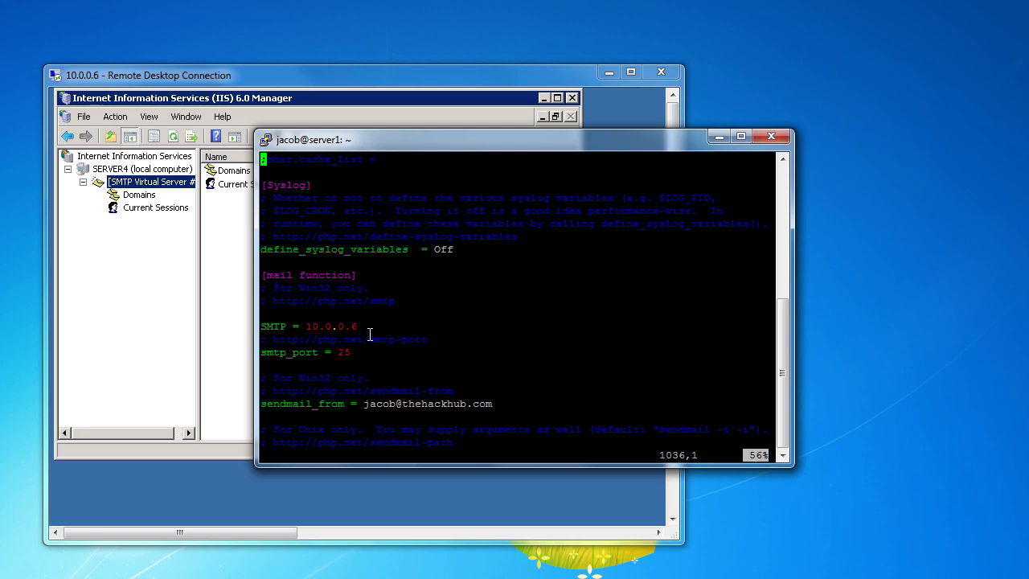
left_click_drag(361, 329, 306, 339)
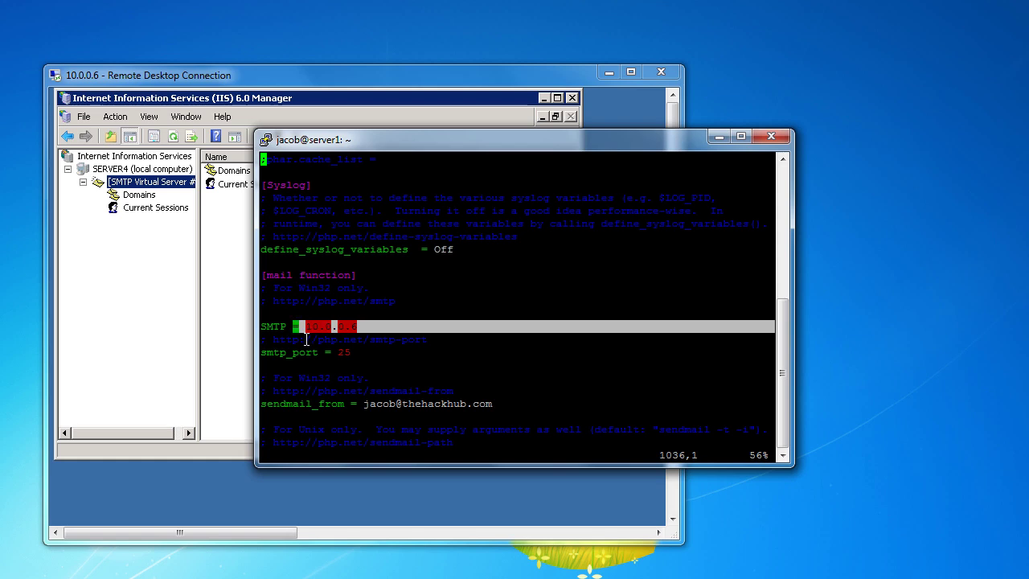
left_click_drag(305, 339, 265, 333)
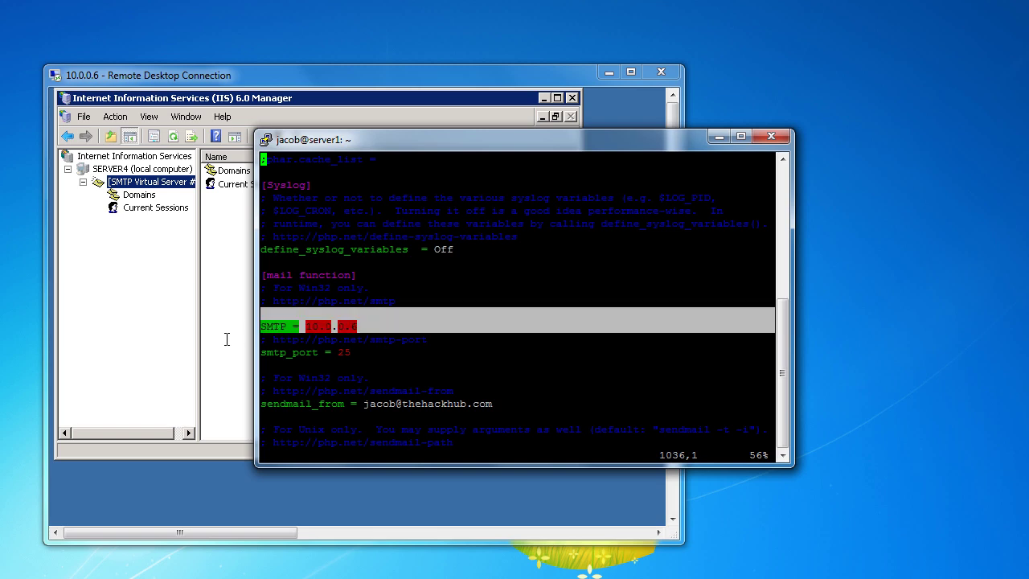
left_click(400, 341)
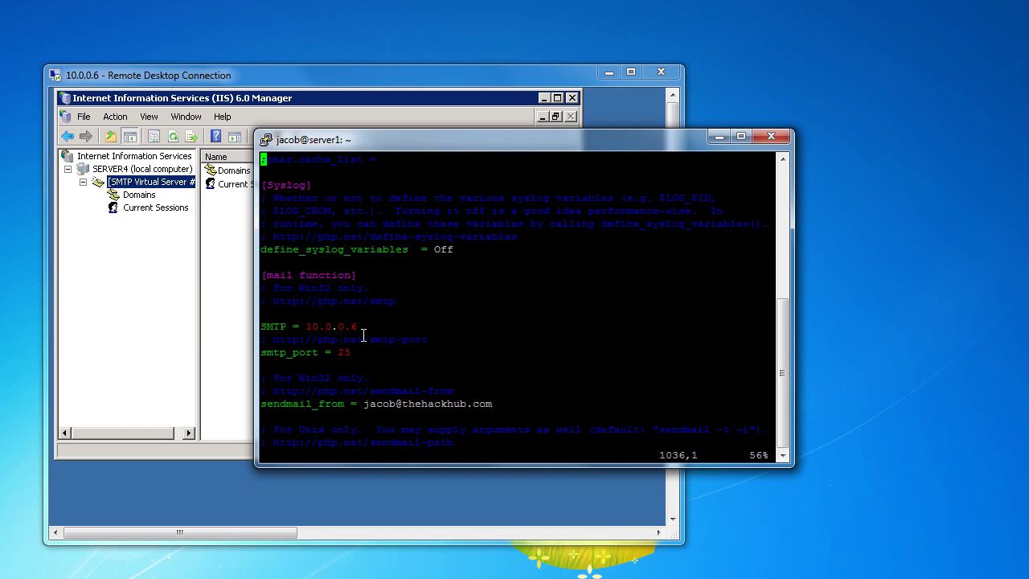
left_click_drag(363, 334, 308, 334)
left_click_drag(368, 355, 326, 359)
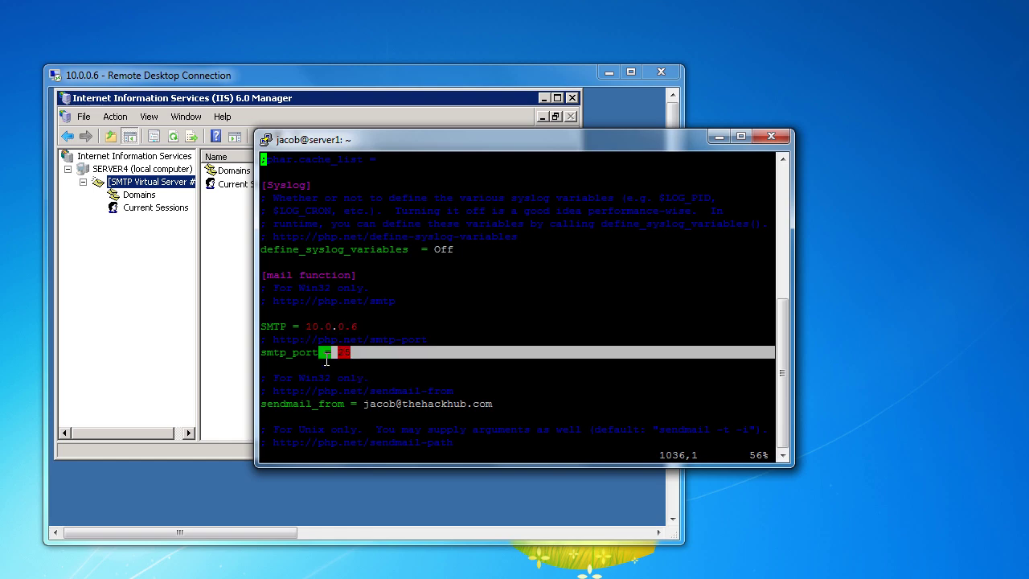
left_click_drag(260, 339, 254, 365)
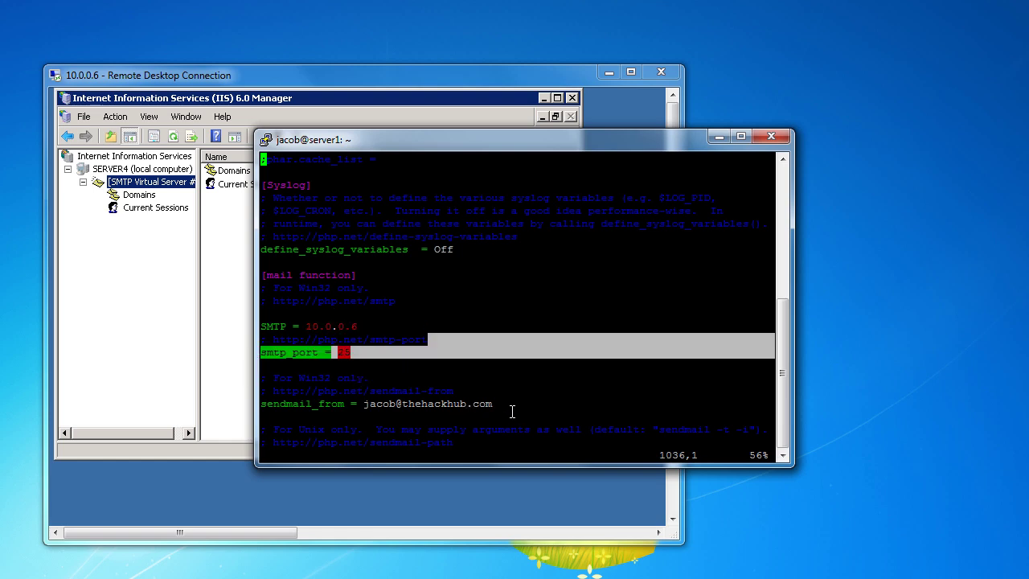
left_click(509, 412)
left_click_drag(504, 413, 255, 415)
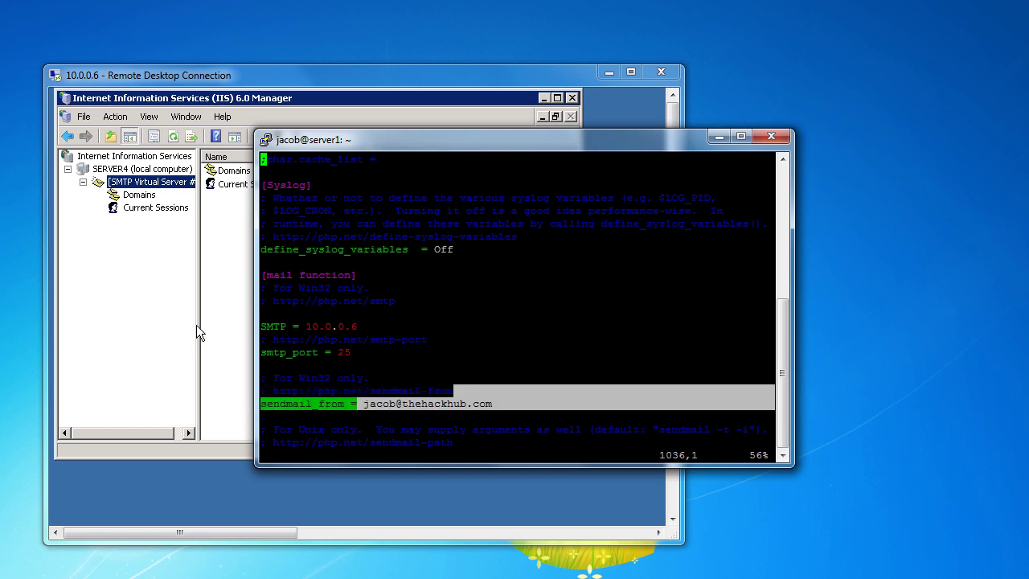
Step: Rearrange the terminal over the remote session, then save php.ini and quit vim with :wq
left_click(216, 310)
left_click(694, 139)
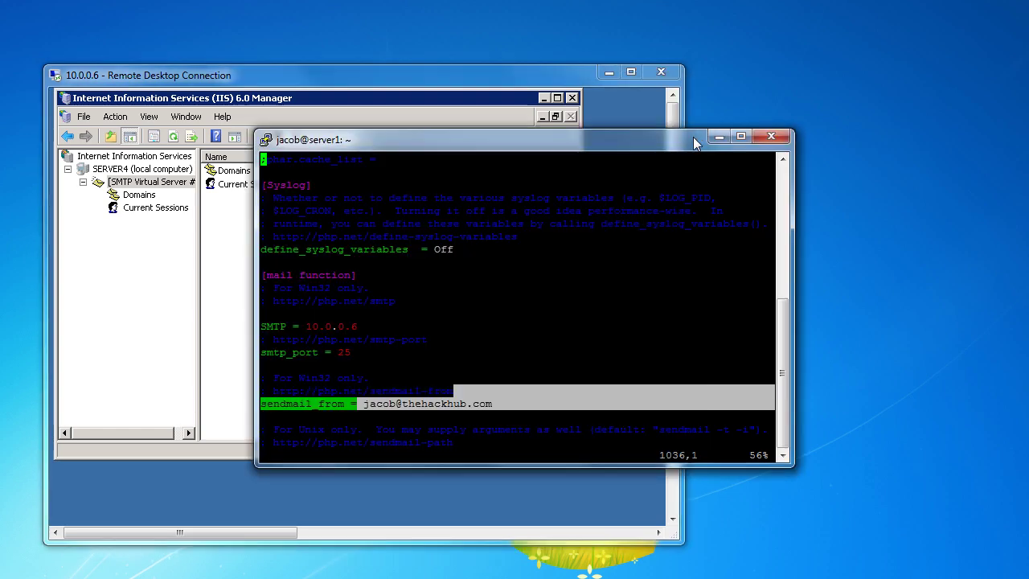
left_click_drag(514, 141, 534, 165)
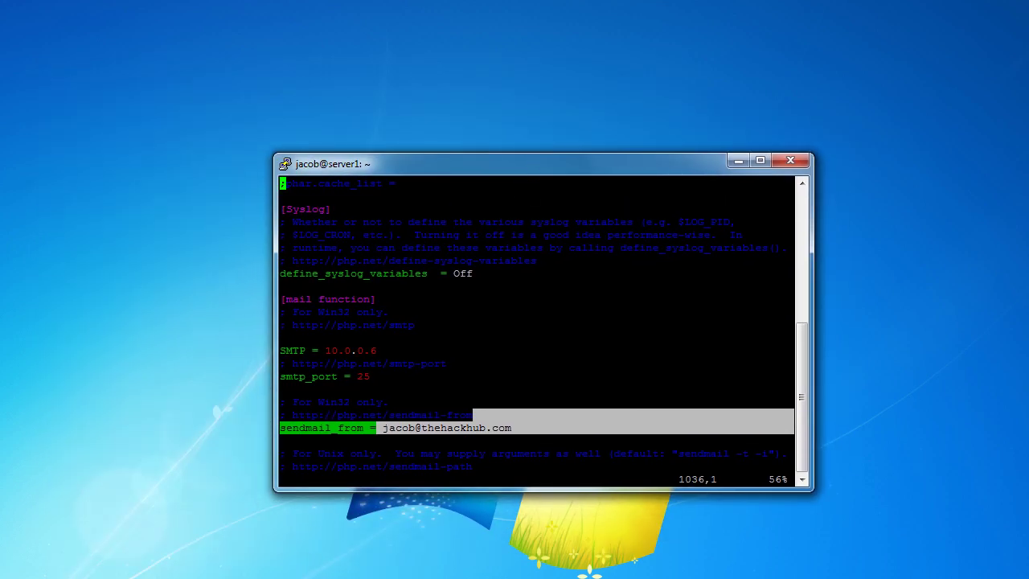
key("alt+Tab")
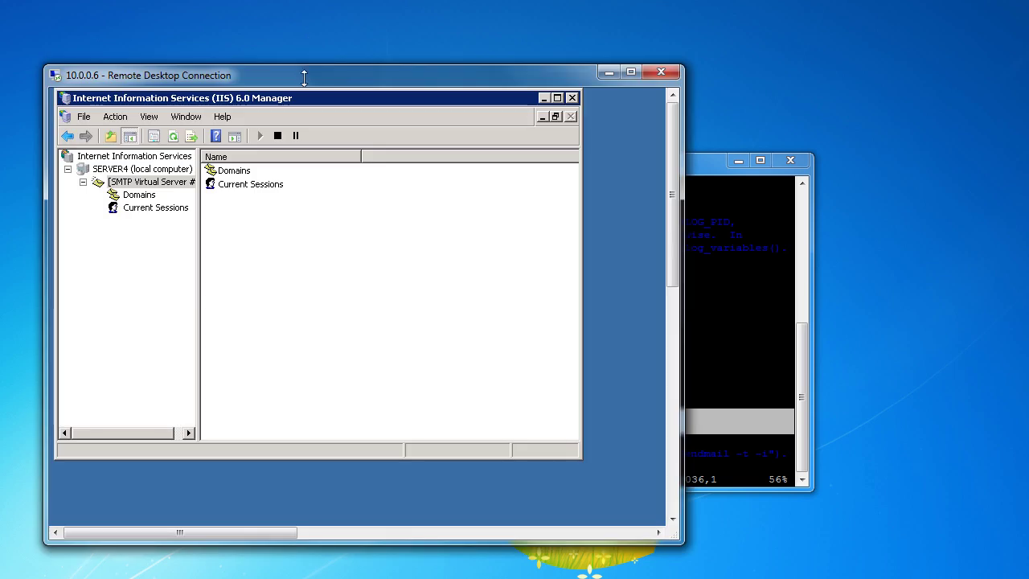
left_click(695, 251)
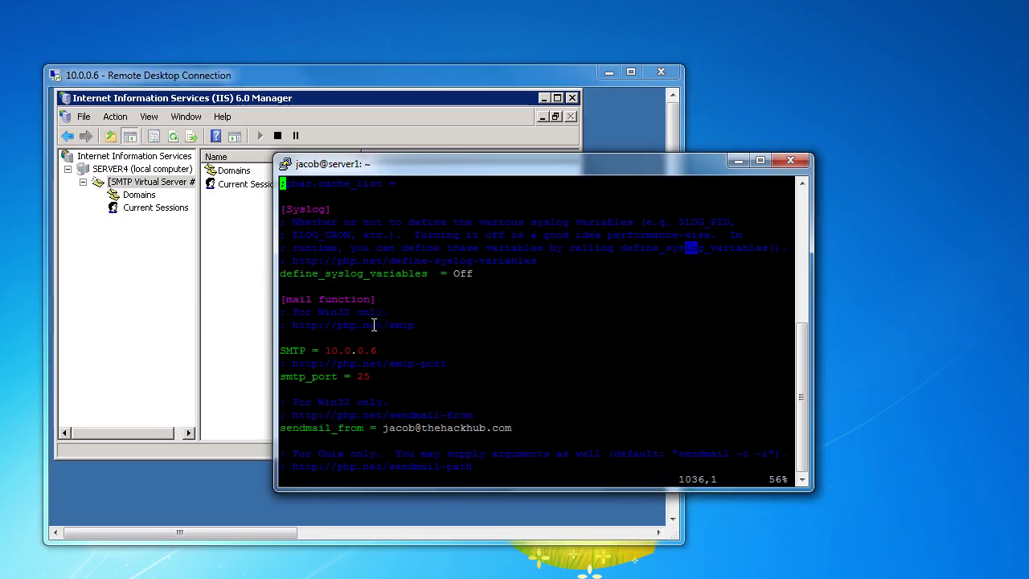
left_click_drag(413, 356, 414, 325)
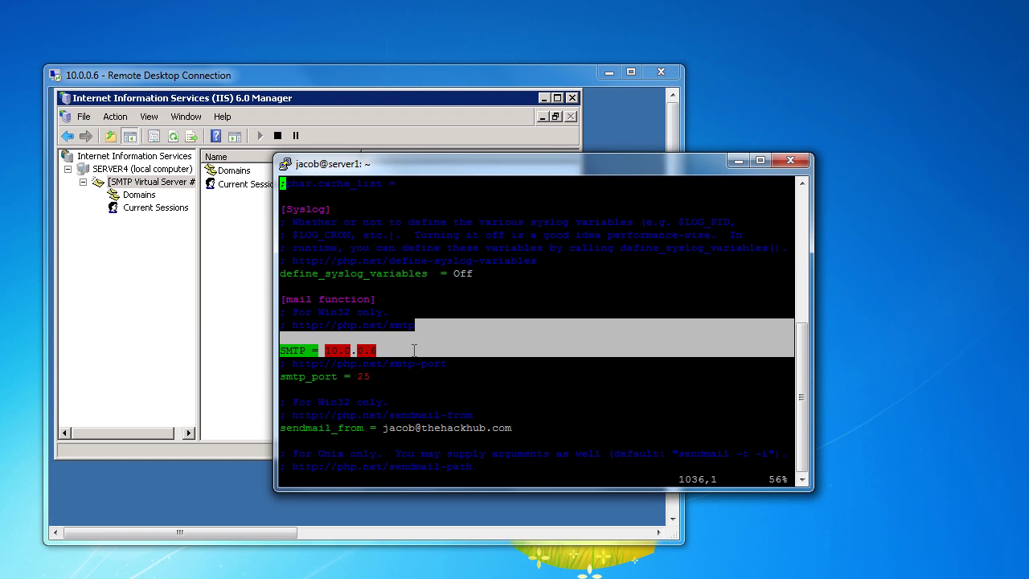
type(":wq")
key("Return")
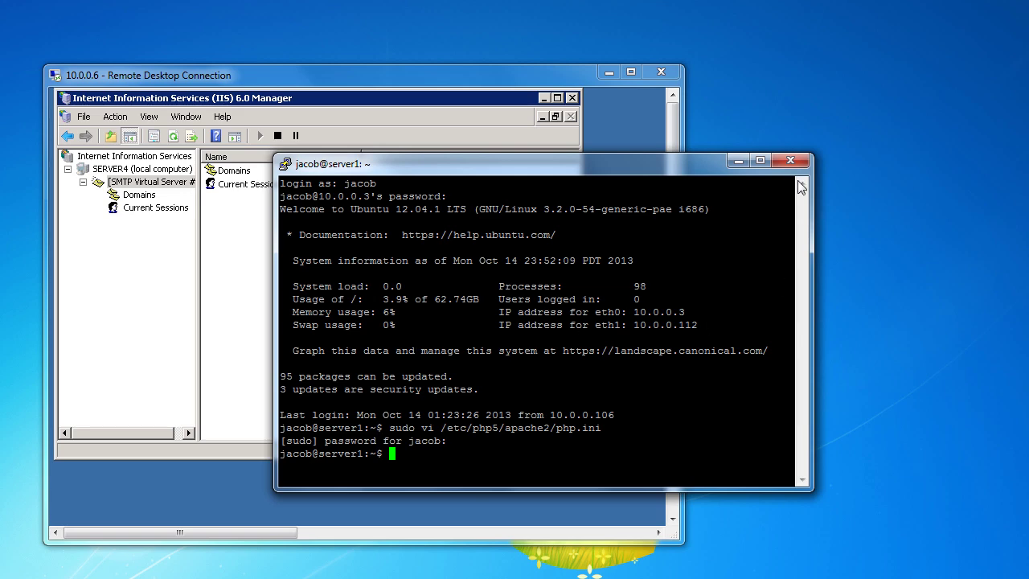
Step: Minimize PuTTY and close IIS 6.0 Manager on the remote server
left_click(737, 163)
left_click_drag(574, 73, 627, 69)
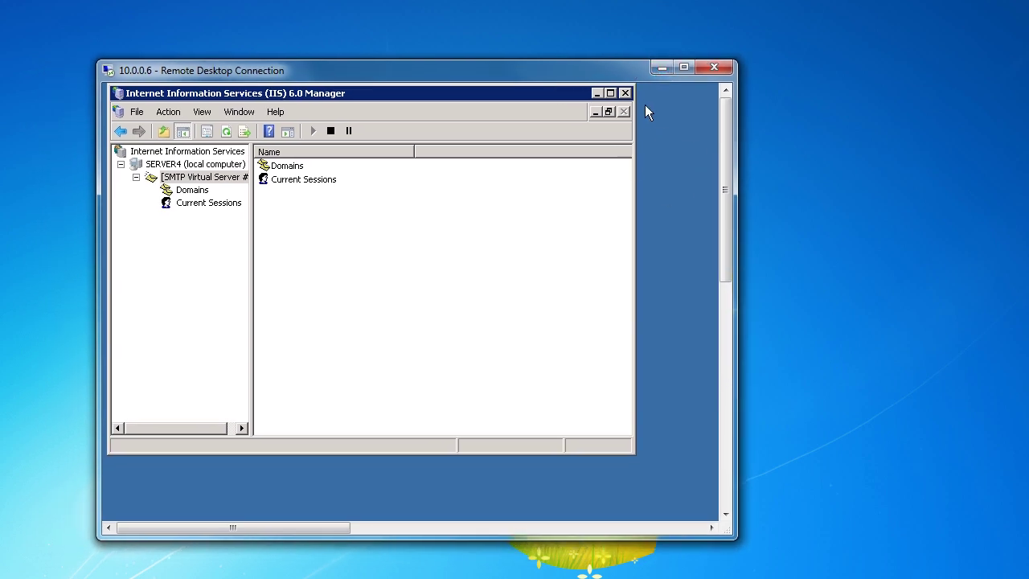
left_click(625, 93)
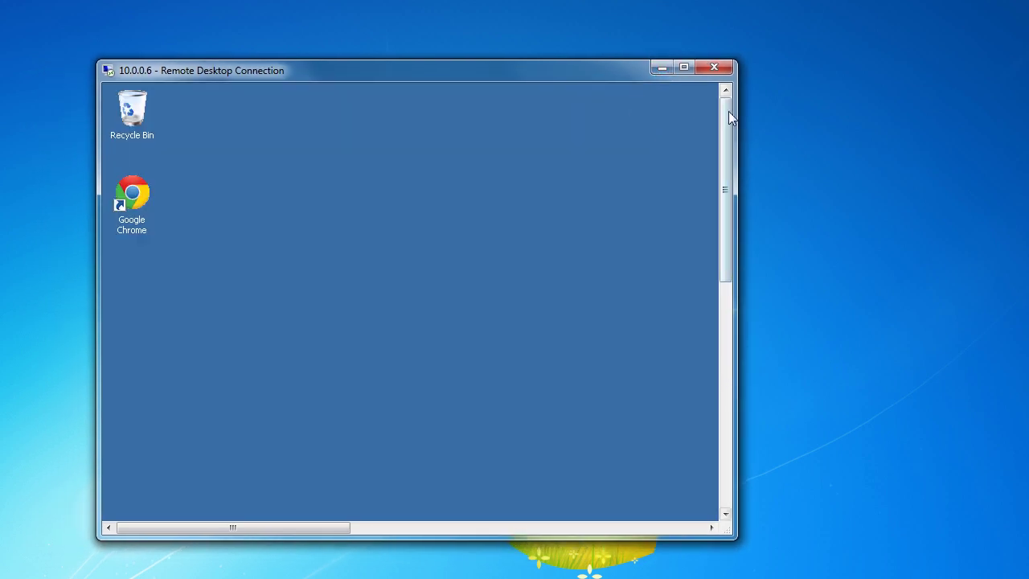
Step: Launch Server Manager from the remote Start menu and maximize the Remote Desktop window
left_click_drag(728, 111, 728, 362)
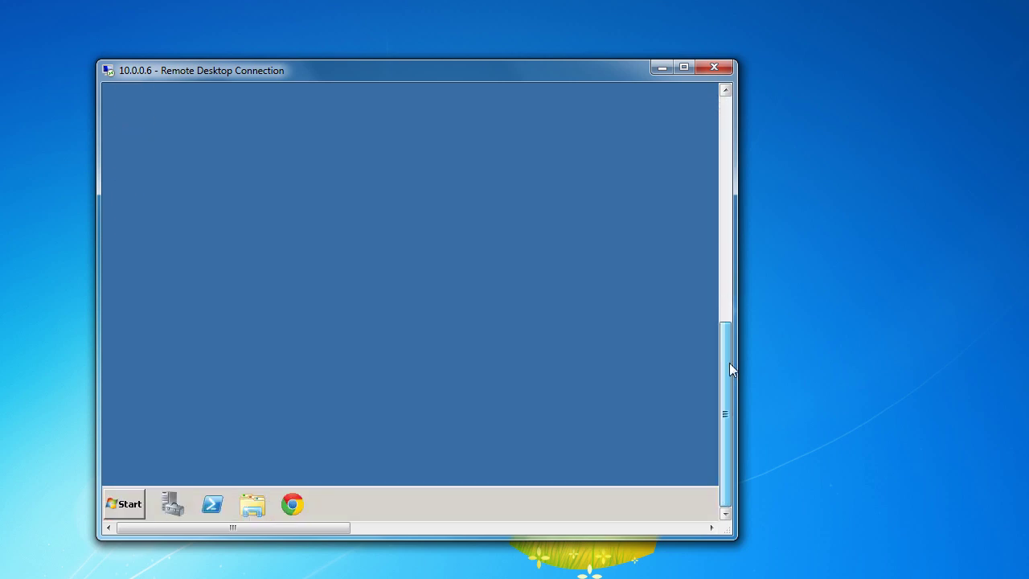
left_click(143, 510)
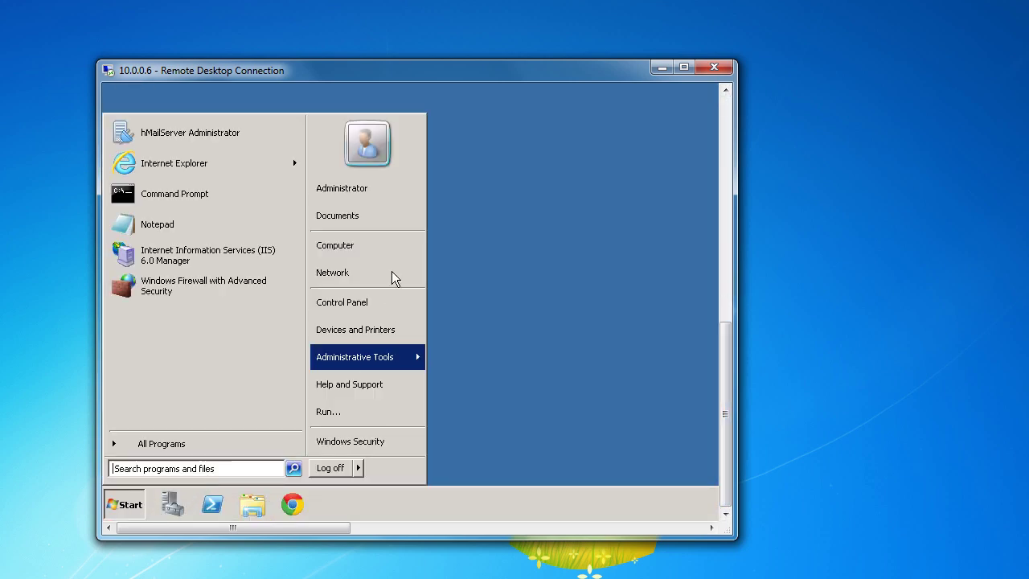
mouse_move(380, 369)
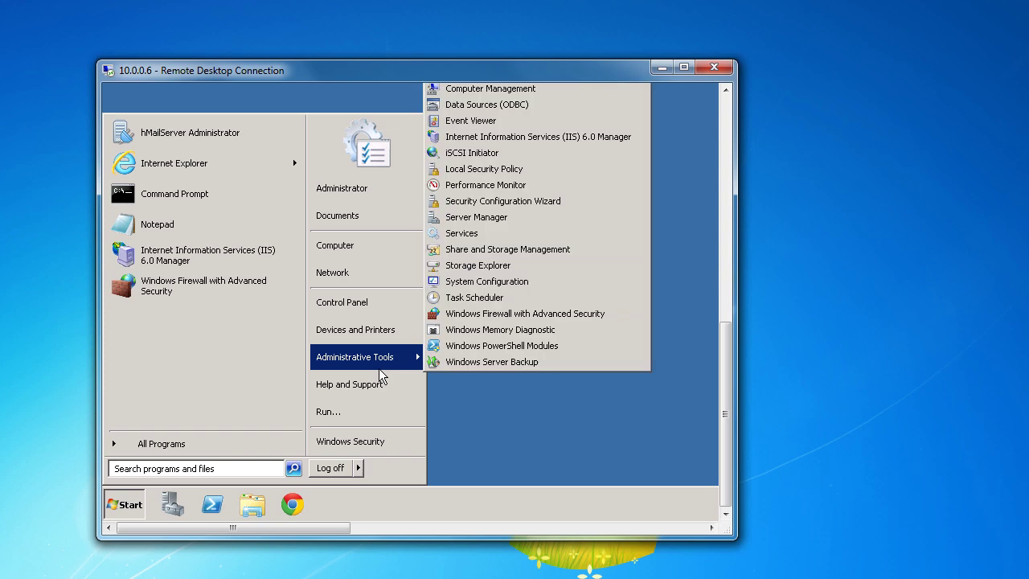
left_click(491, 219)
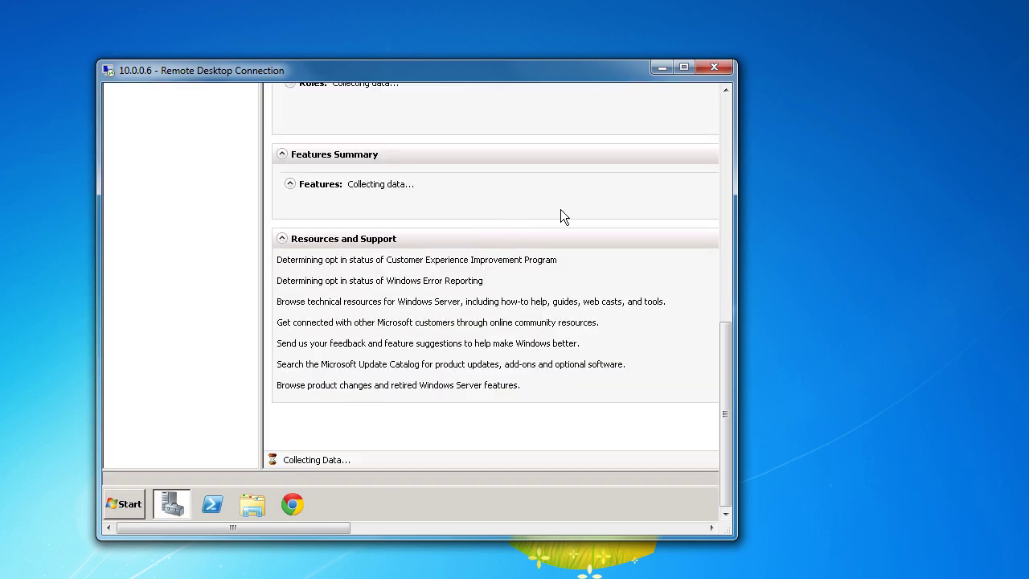
left_click(682, 67)
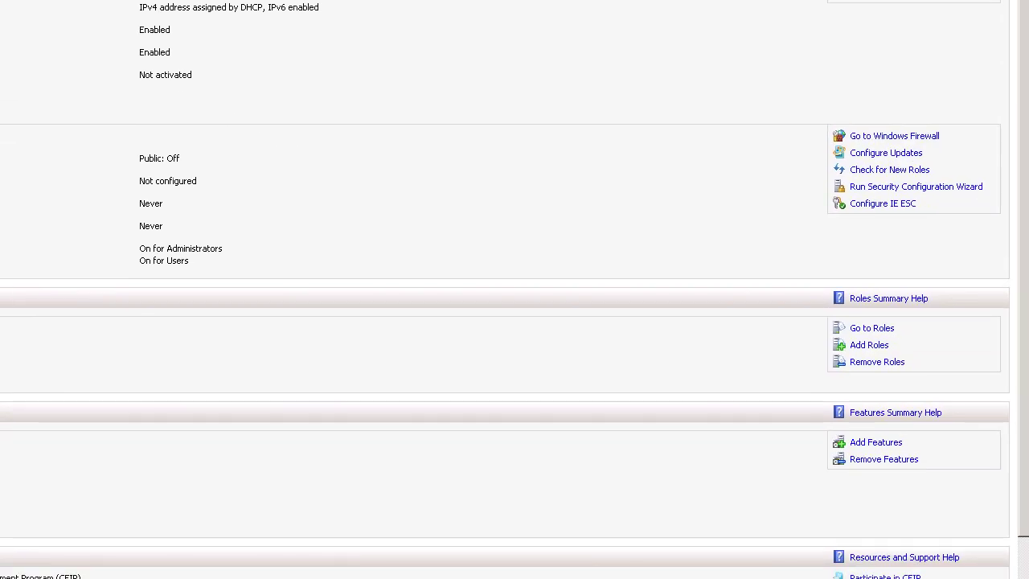
left_click(883, 443)
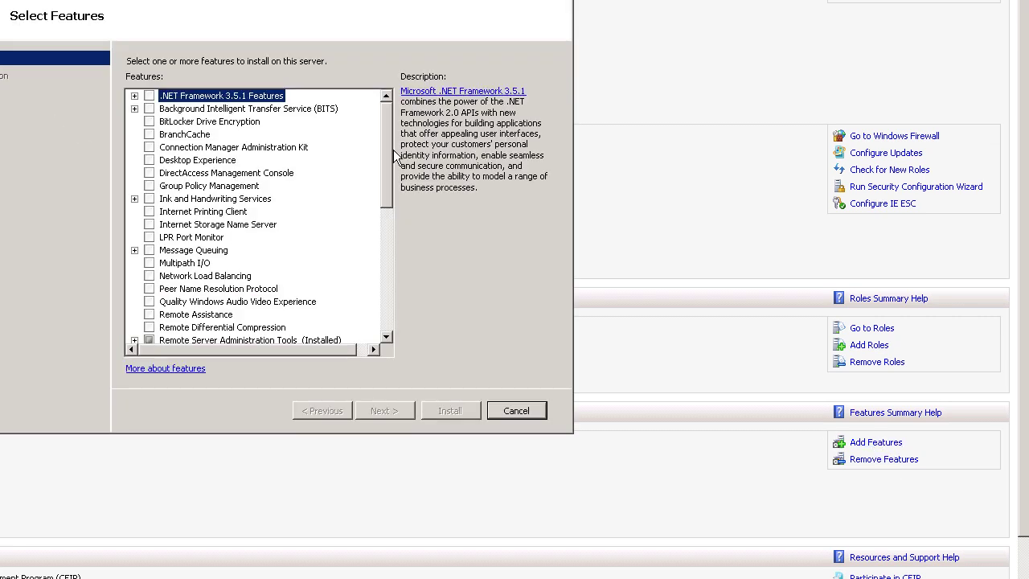
left_click_drag(387, 150, 387, 251)
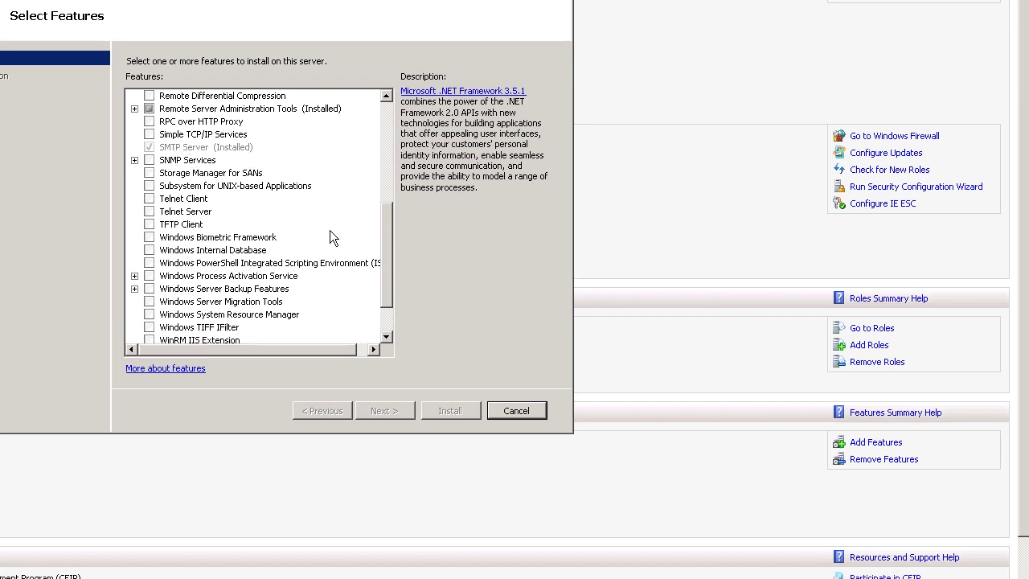
left_click(518, 415)
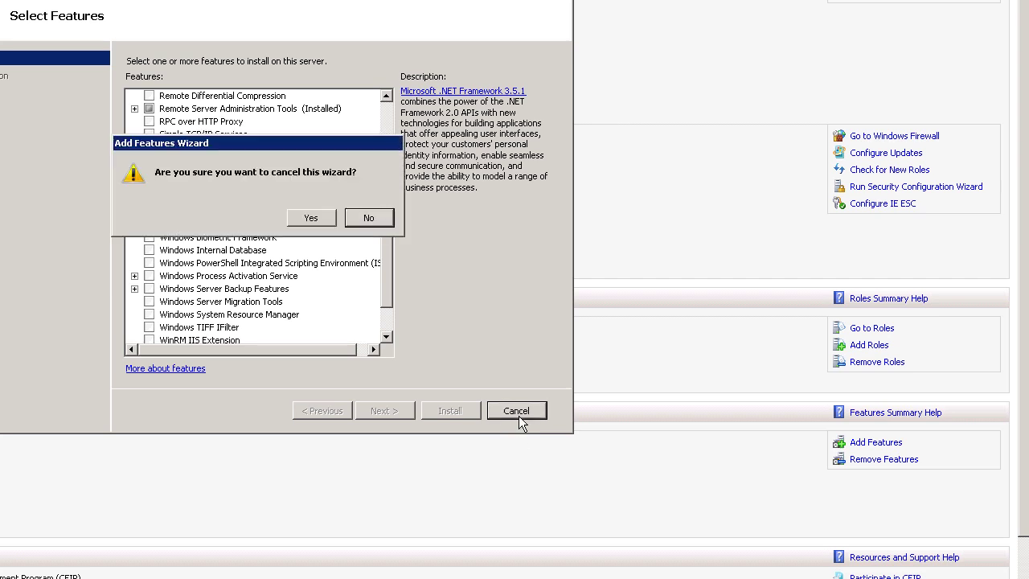
left_click(317, 222)
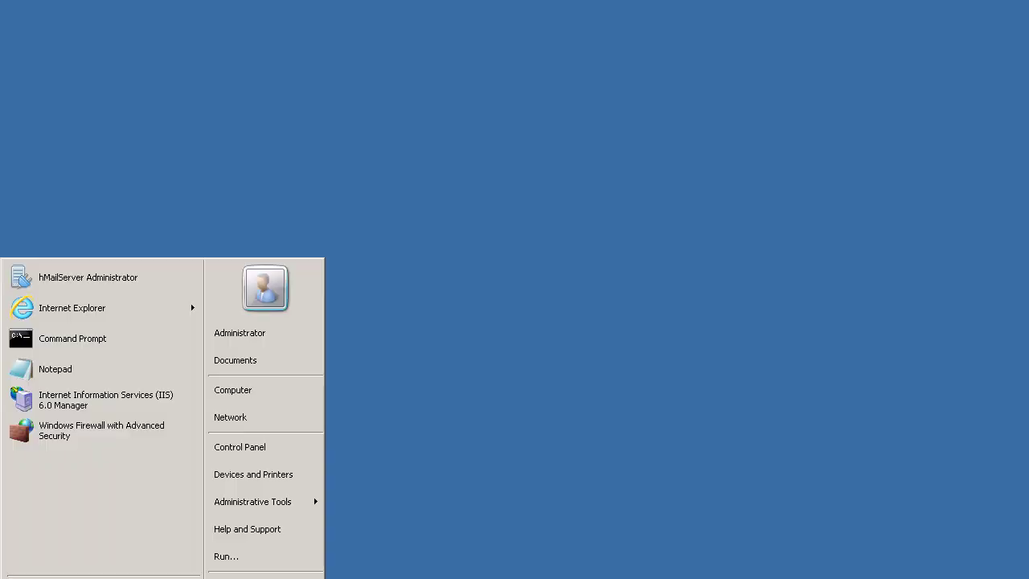
Step: Launch IIS 6.0 Manager, expand SERVER4 to SMTP Virtual Server #1, and open its Properties
mouse_move(116, 322)
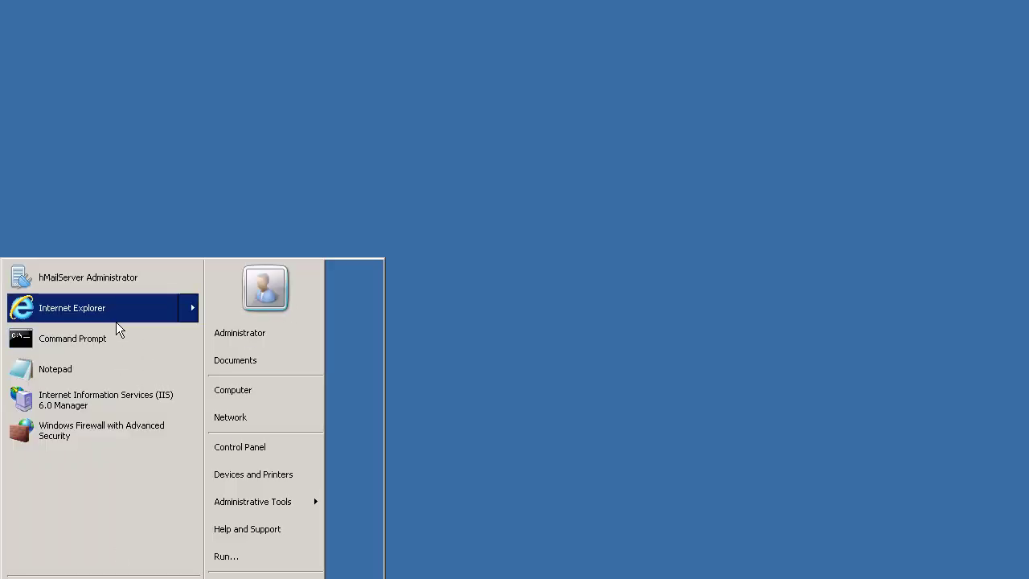
left_click(125, 402)
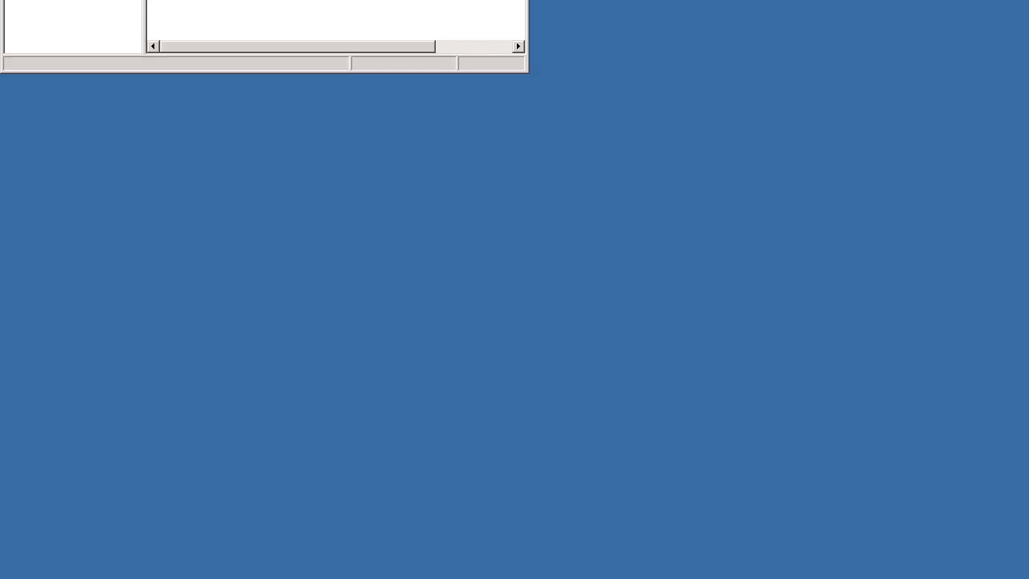
left_click(540, 97)
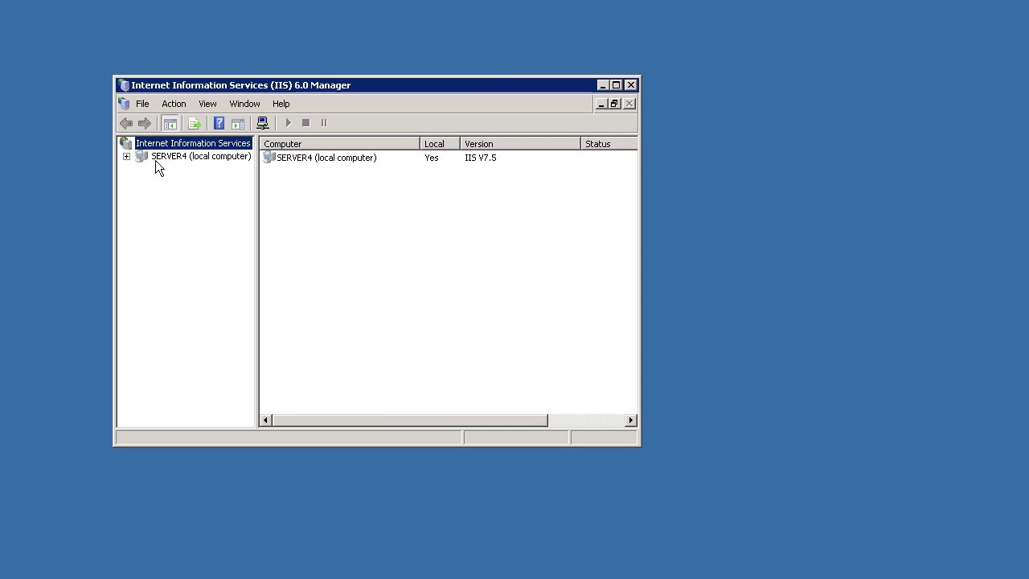
left_click(127, 157)
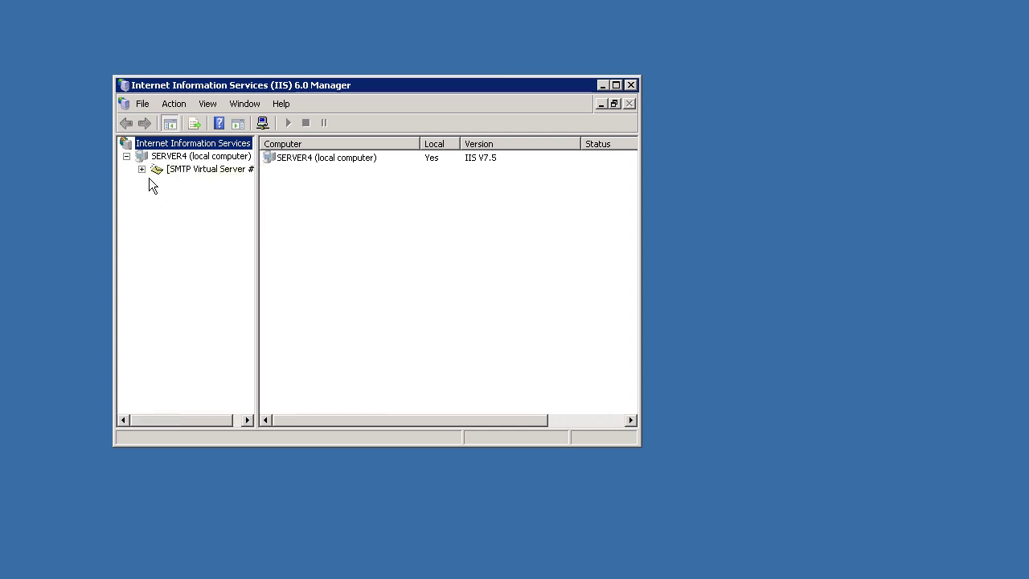
left_click(142, 169)
left_click(200, 168)
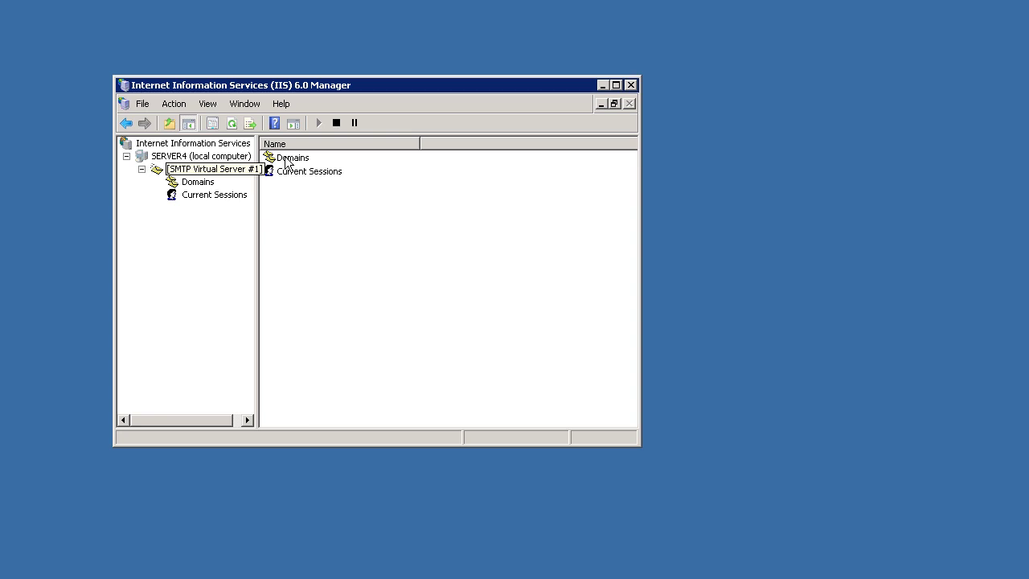
right_click(211, 171)
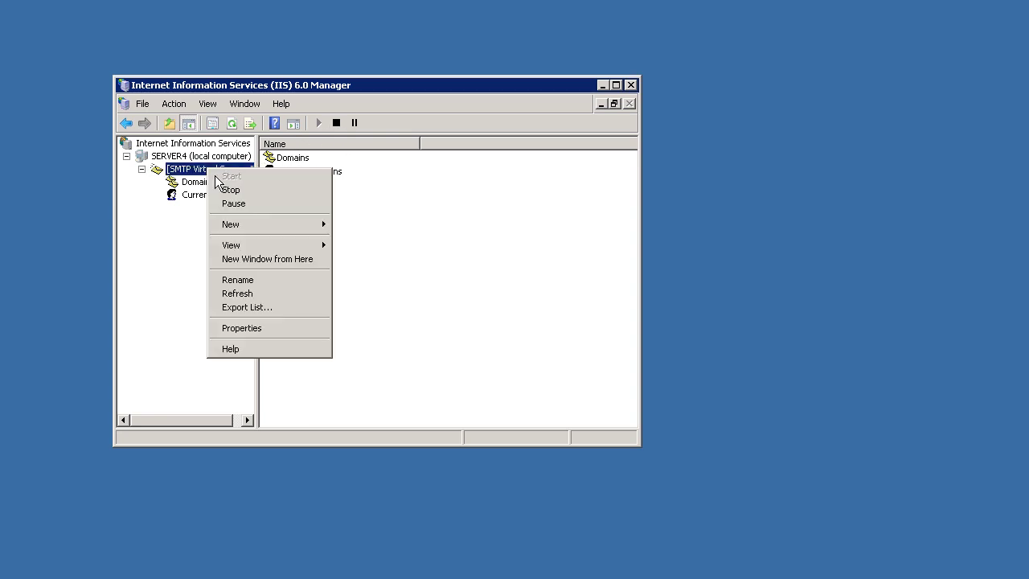
left_click(252, 328)
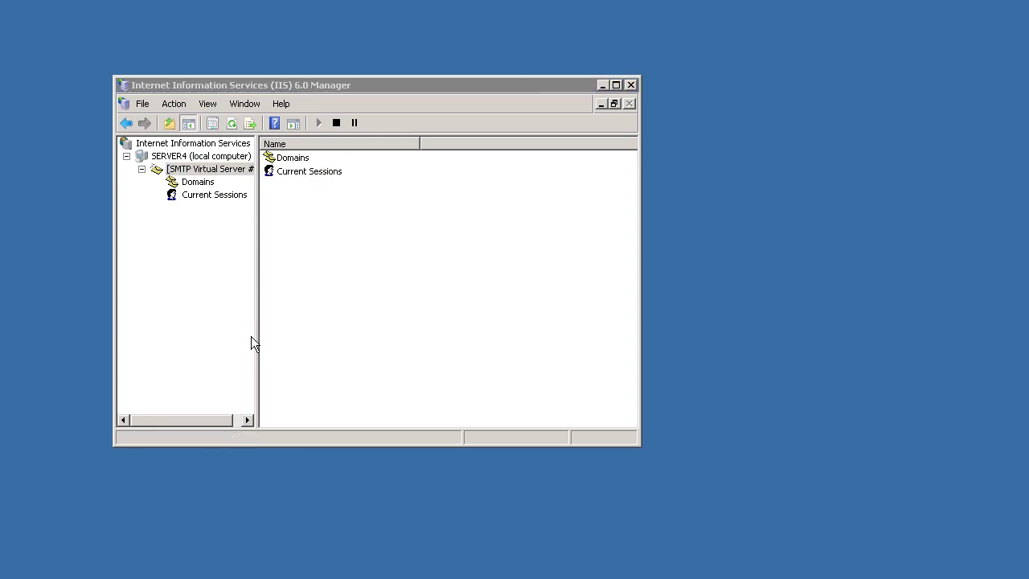
left_click(479, 241)
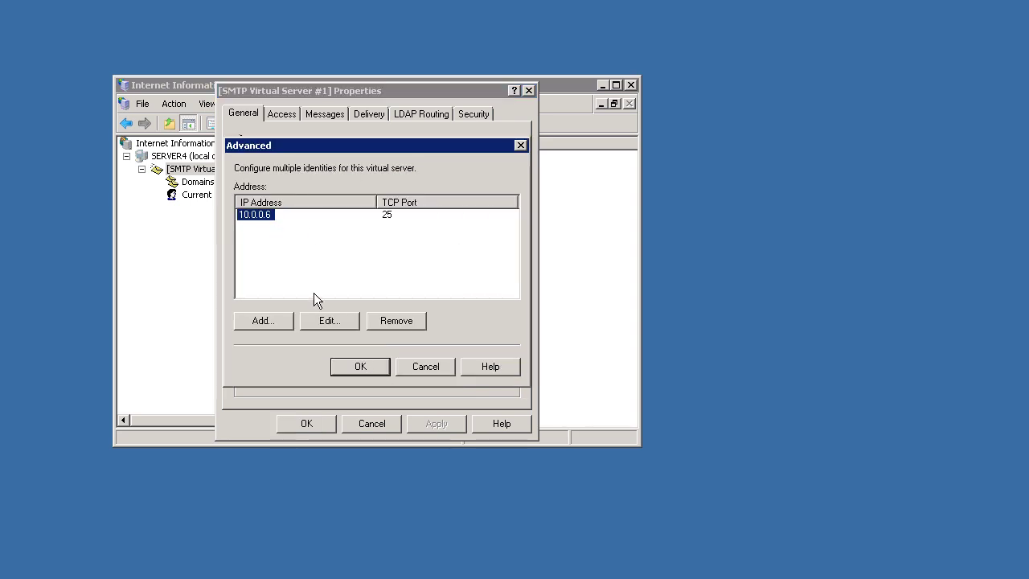
left_click(388, 372)
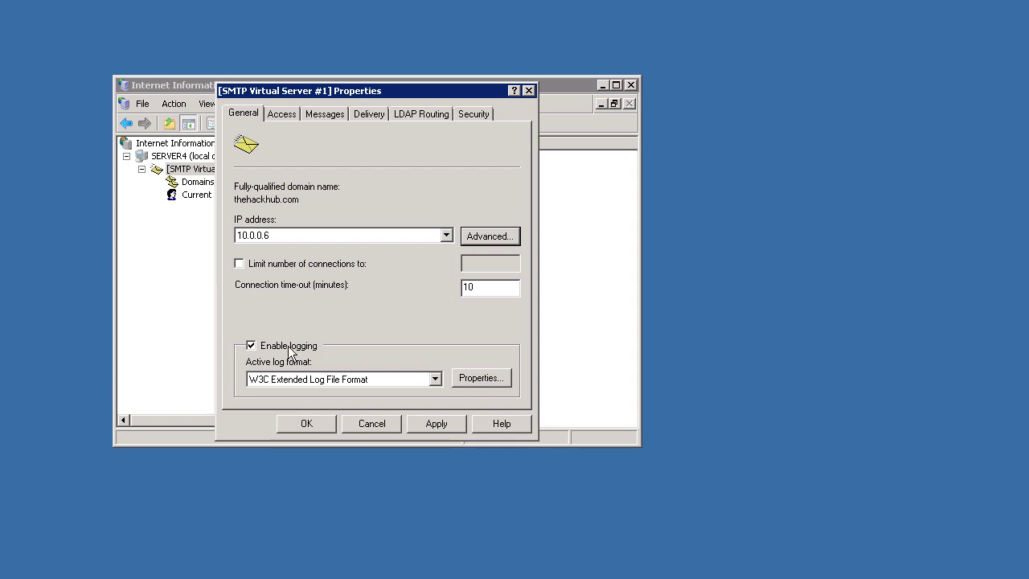
left_click(300, 119)
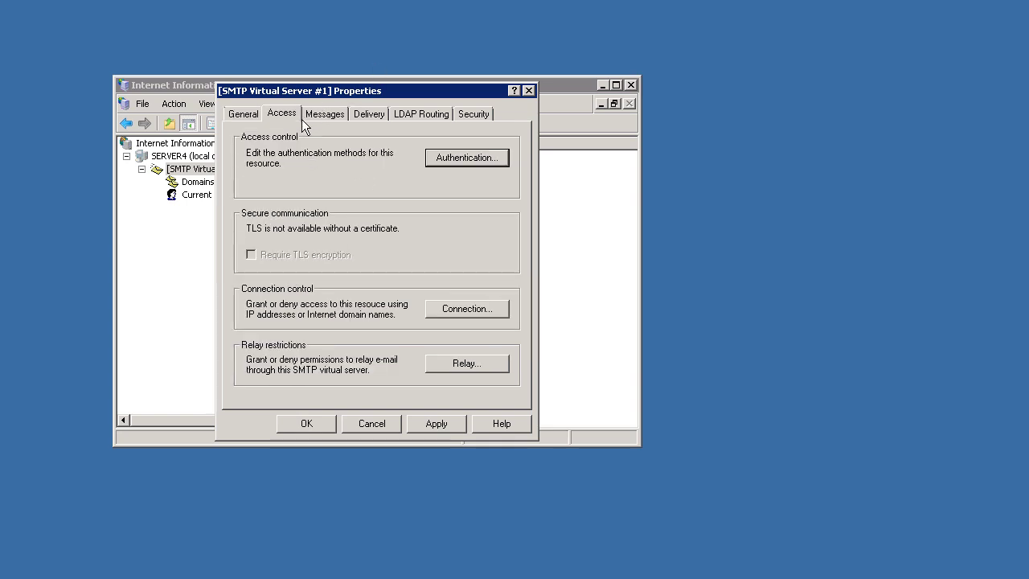
left_click(252, 119)
left_click(476, 380)
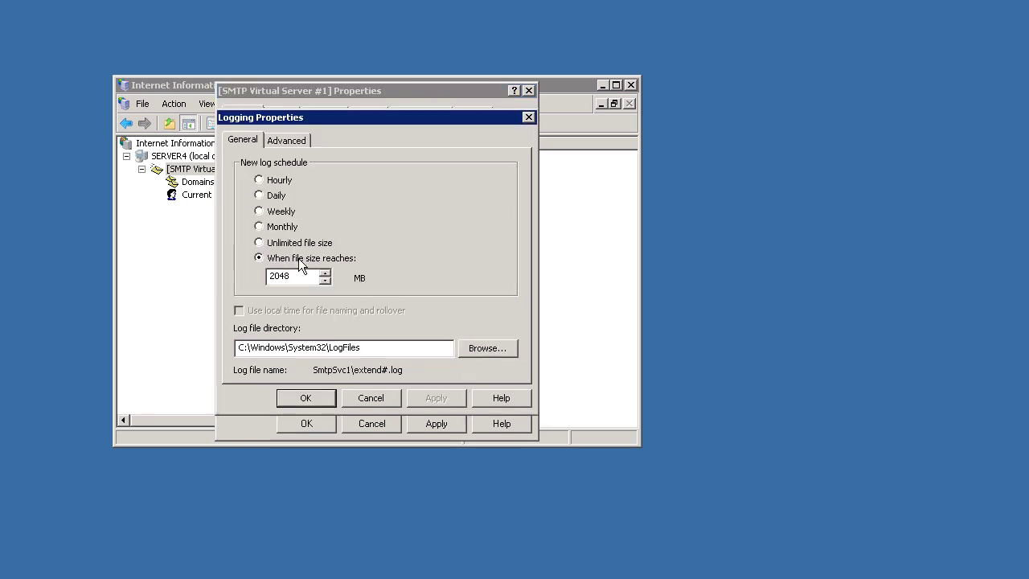
left_click(329, 402)
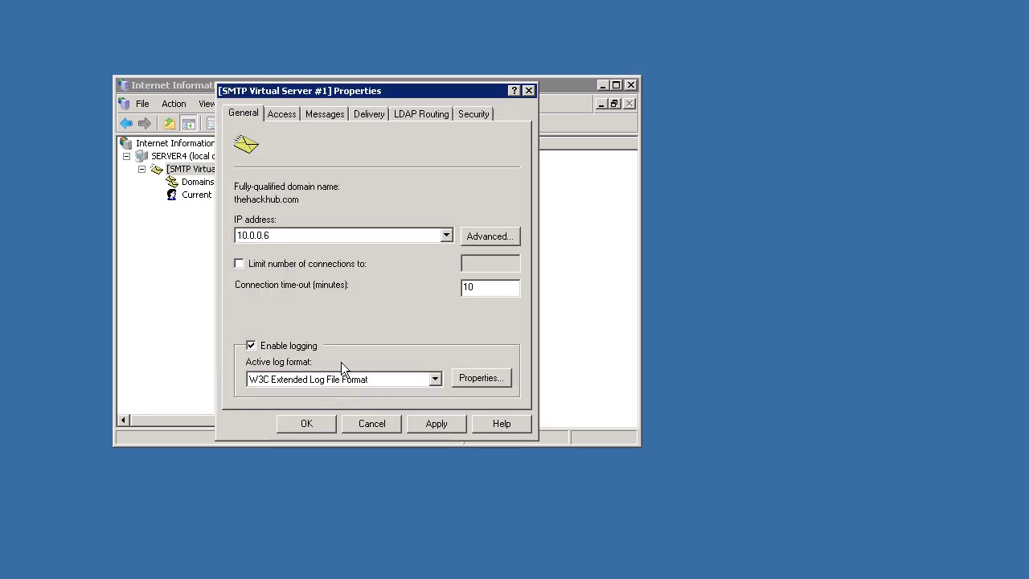
left_click(296, 119)
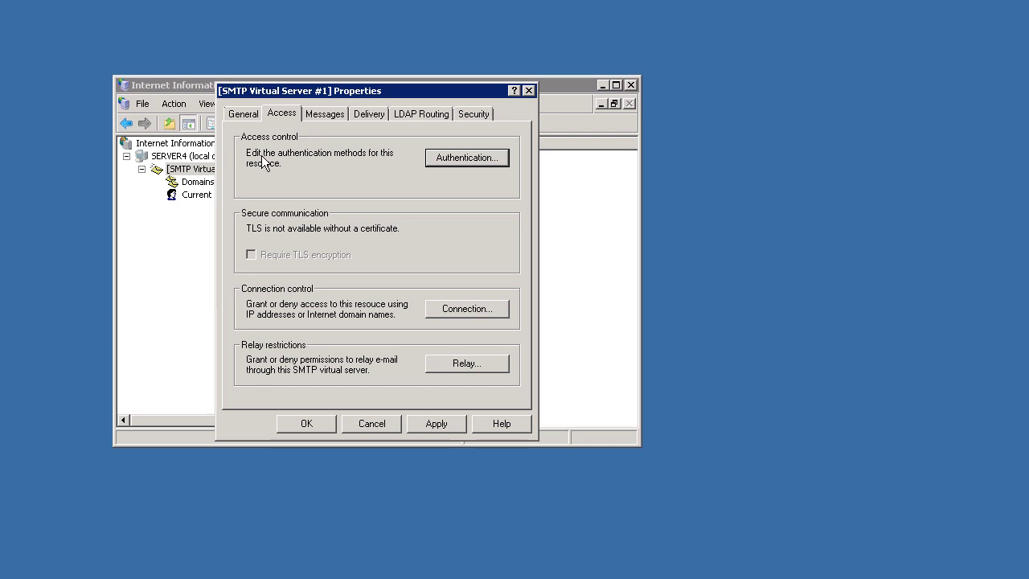
Step: On the Access tab, grant connection only to computer 10.0.0.3, then open Relay restrictions
left_click(442, 158)
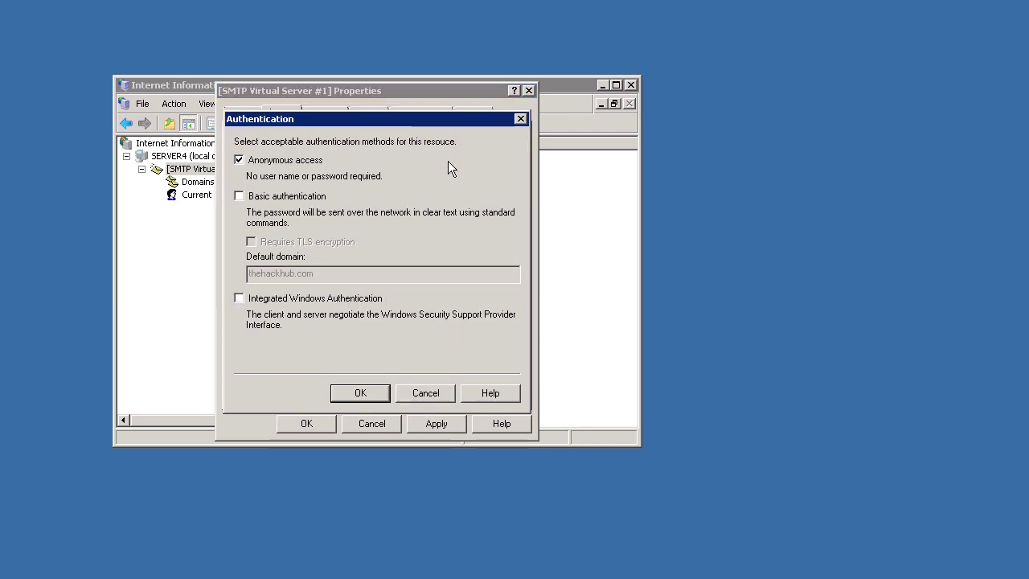
left_click(363, 396)
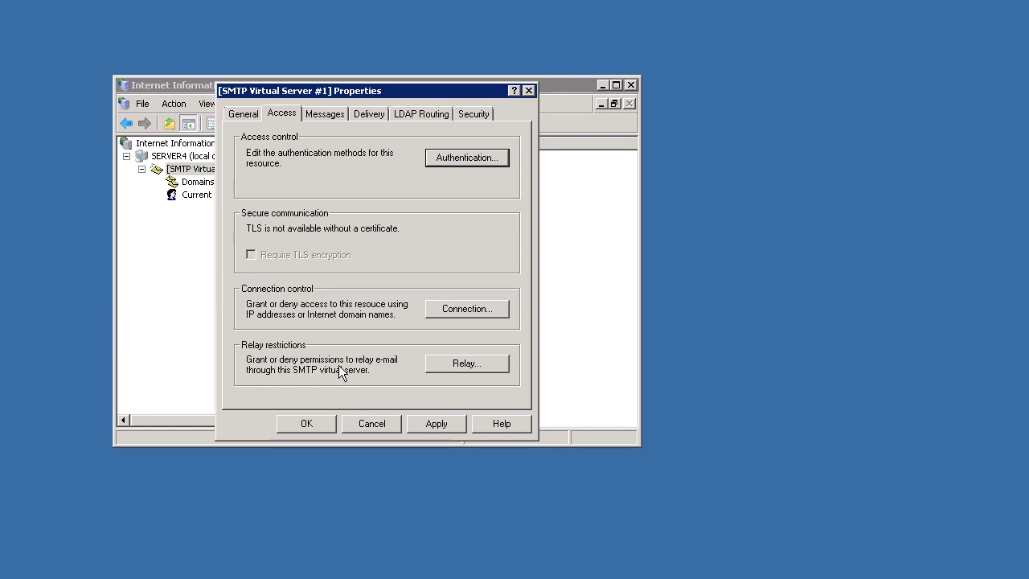
left_click(455, 312)
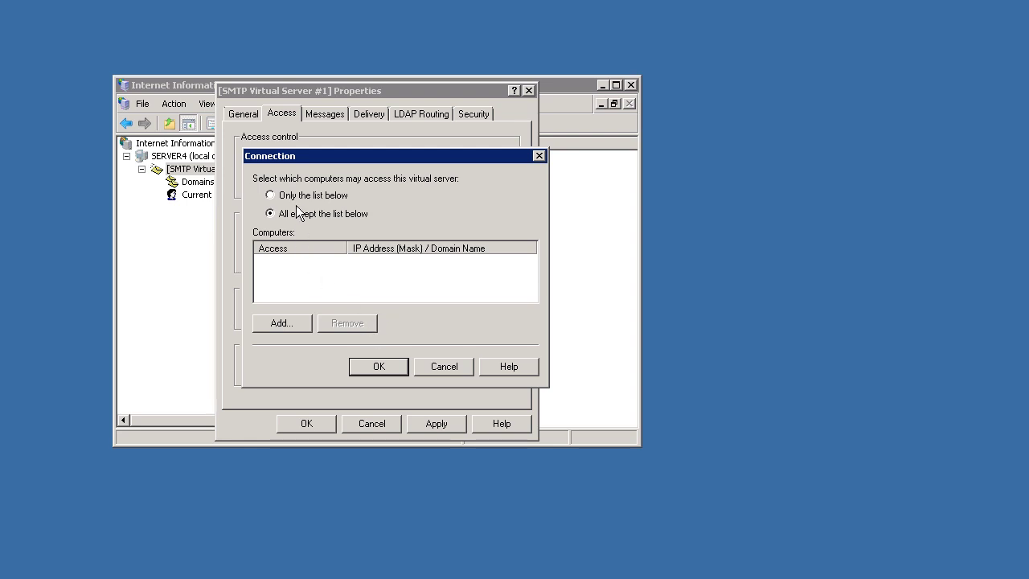
key("Up")
left_click(294, 324)
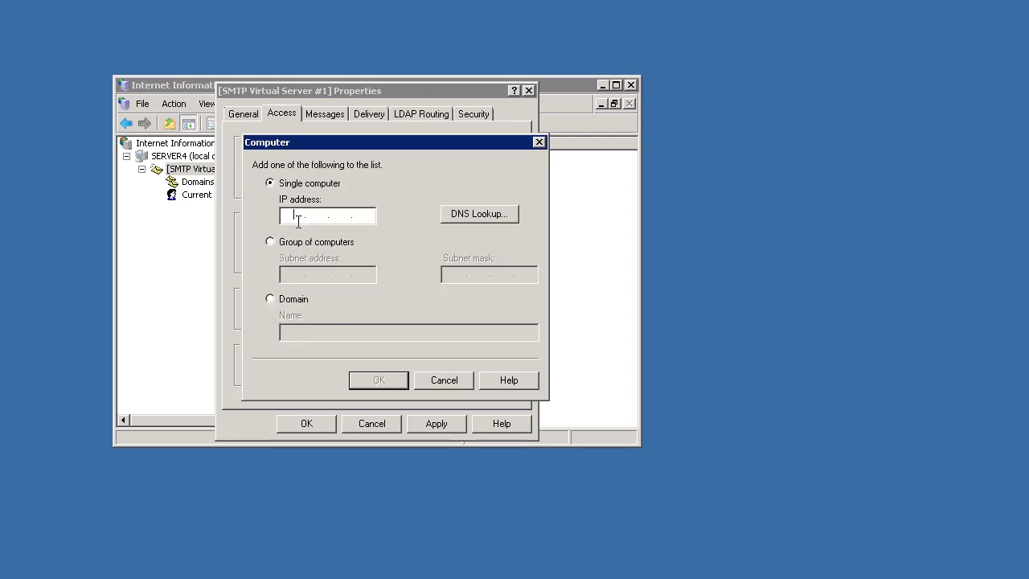
type("10.0.0.3")
key("Return")
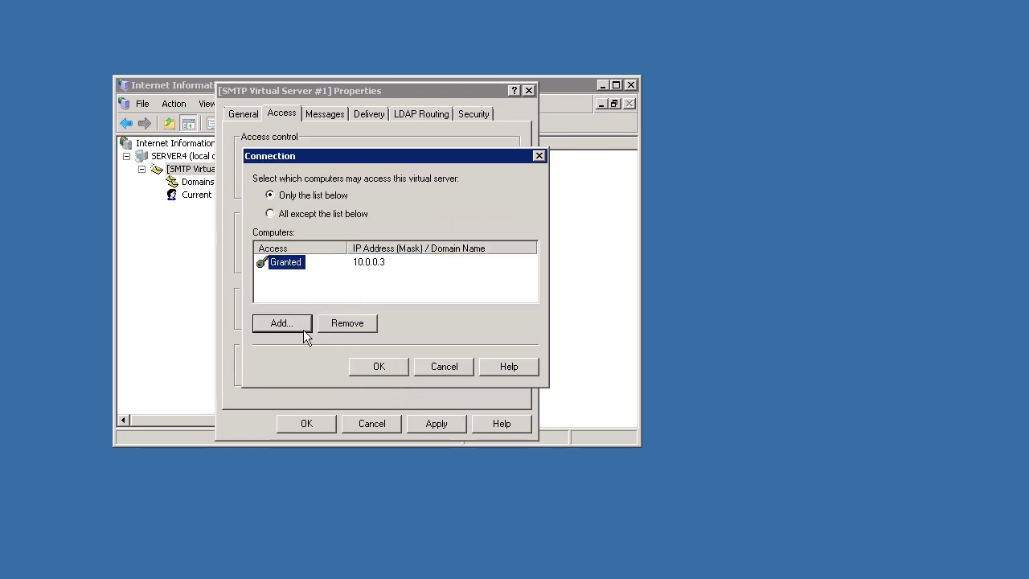
left_click(392, 373)
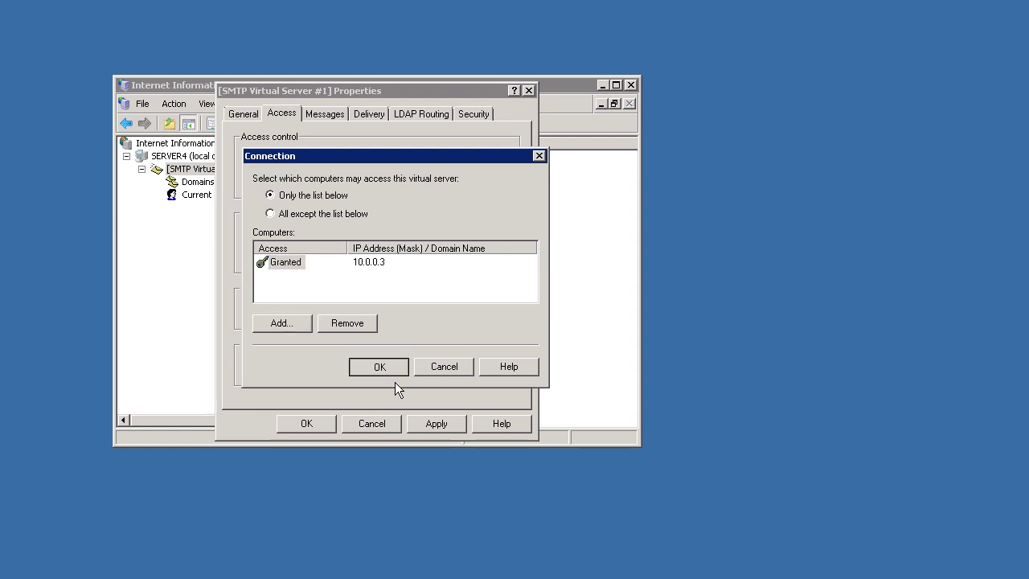
left_click(460, 373)
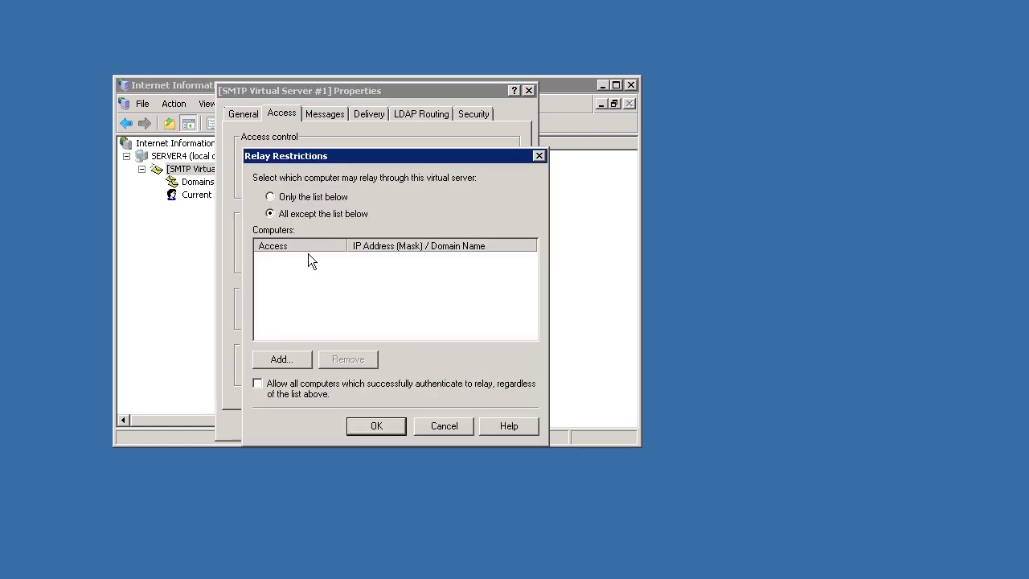
Step: Set relay to 'Only the list below' with single computer 10.0.0.3, apply, and close Properties
left_click(306, 198)
left_click(303, 366)
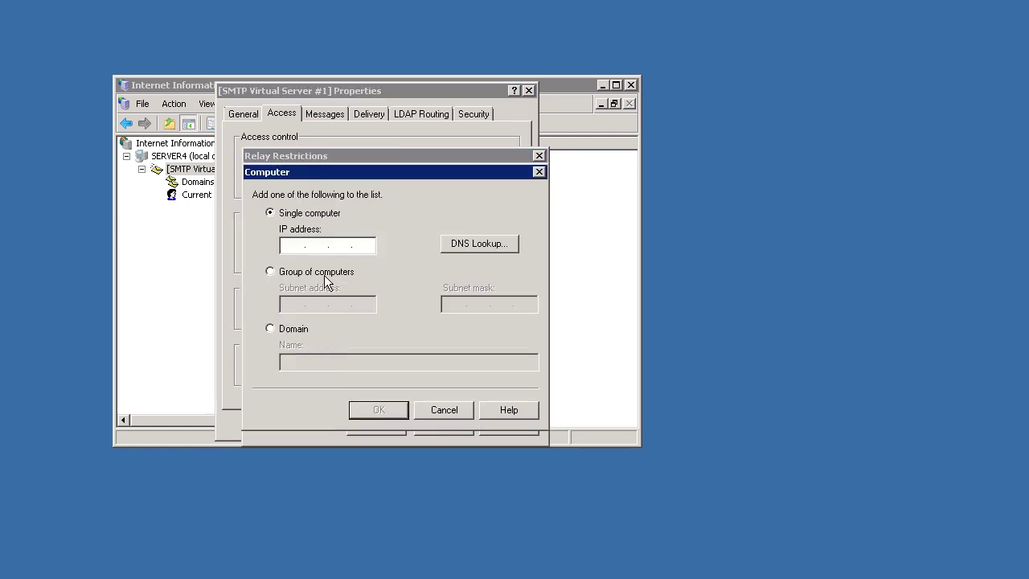
left_click(295, 245)
type("10.0.0.3")
left_click(387, 415)
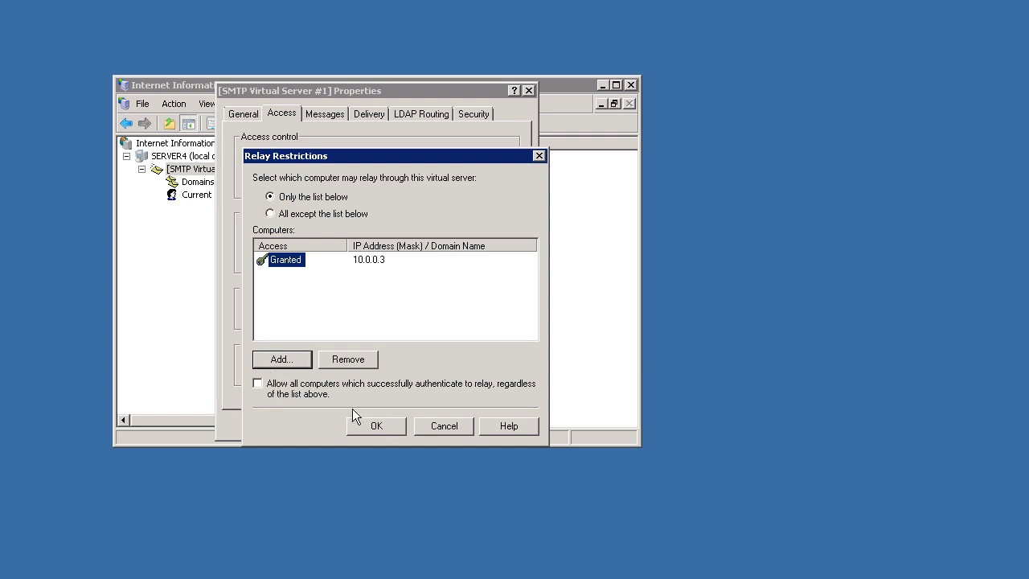
left_click(376, 426)
left_click(434, 426)
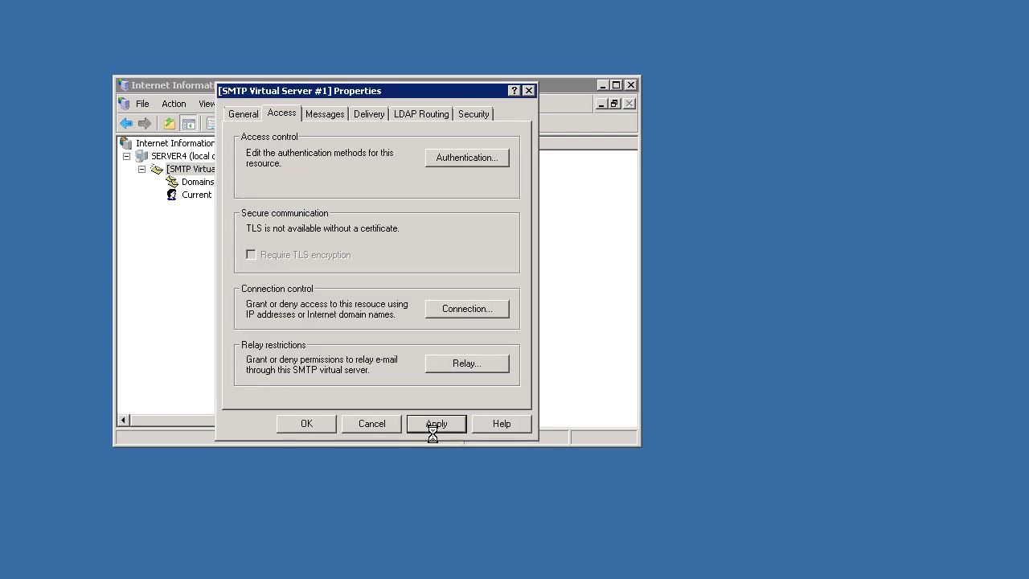
left_click(320, 429)
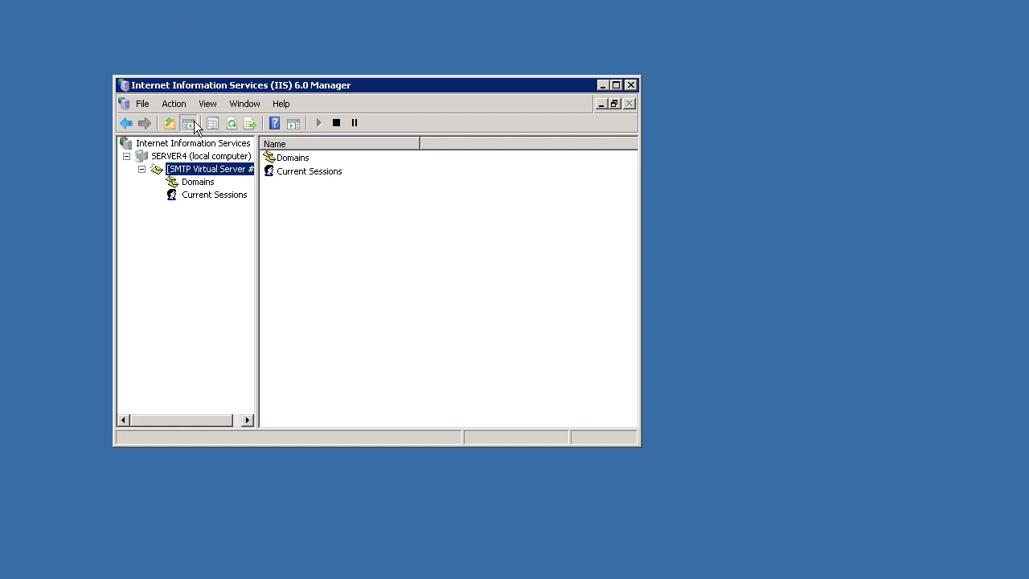
right_click(208, 171)
left_click(292, 334)
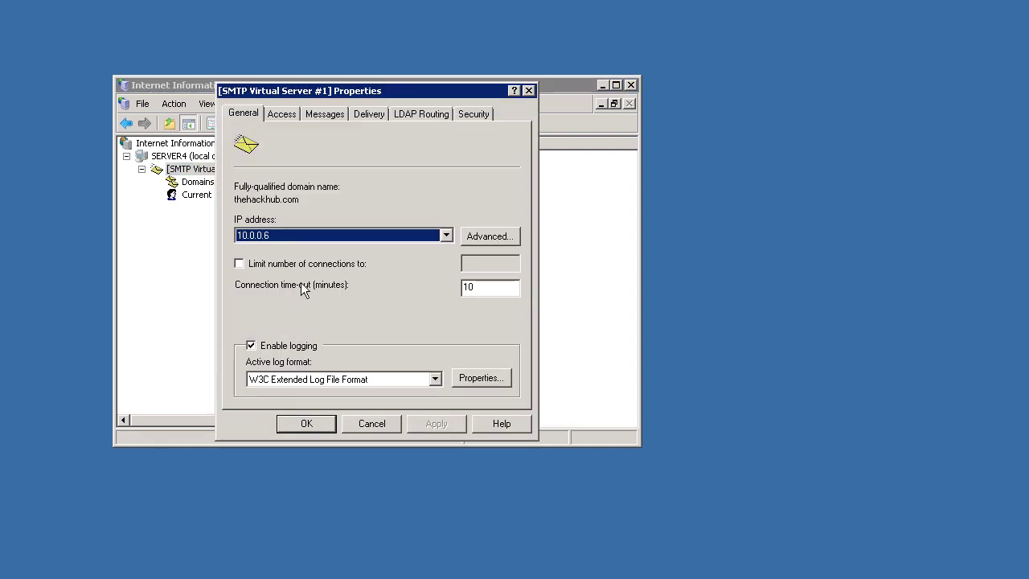
left_click(282, 124)
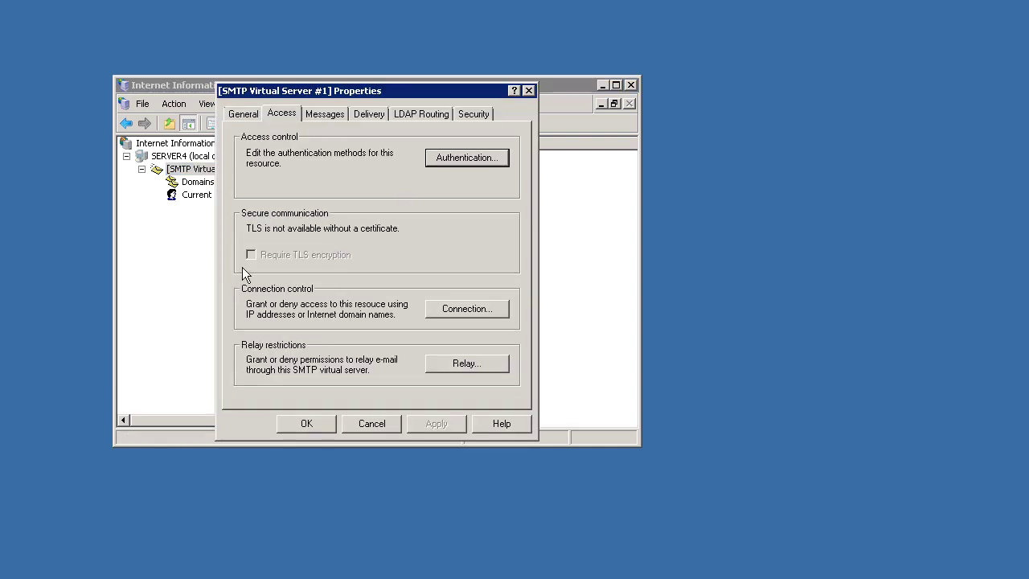
left_click(323, 120)
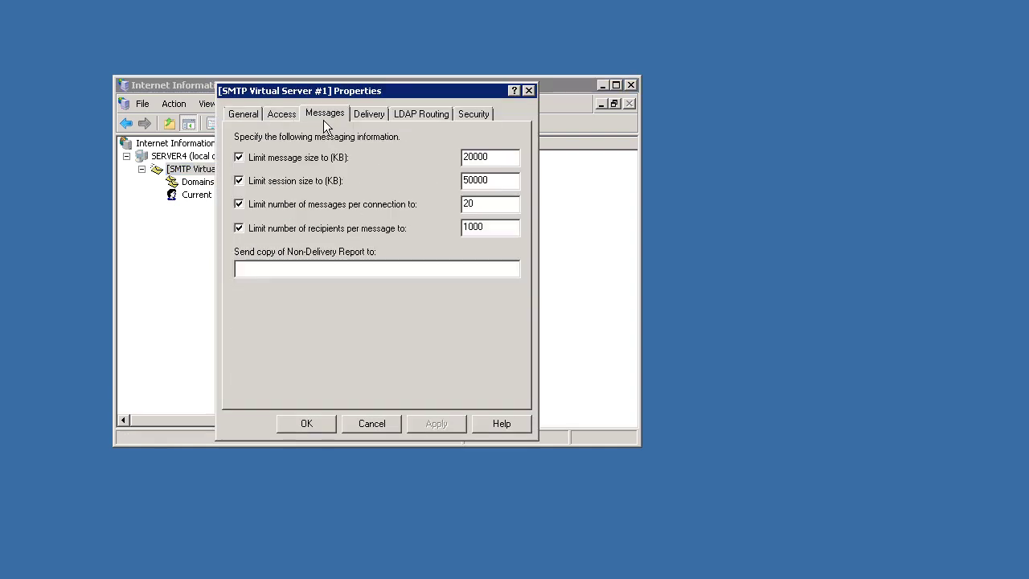
left_click(246, 123)
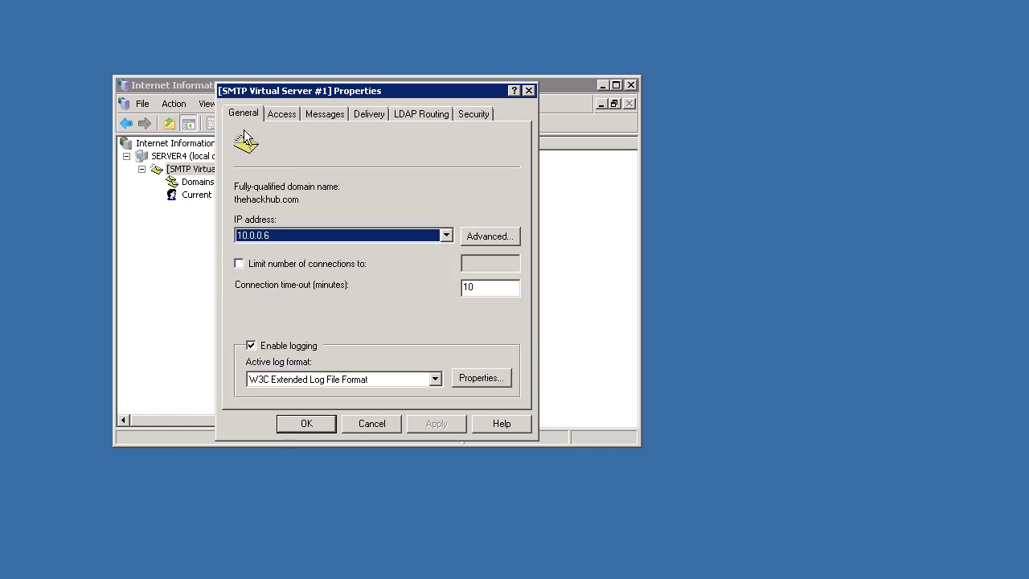
left_click(369, 122)
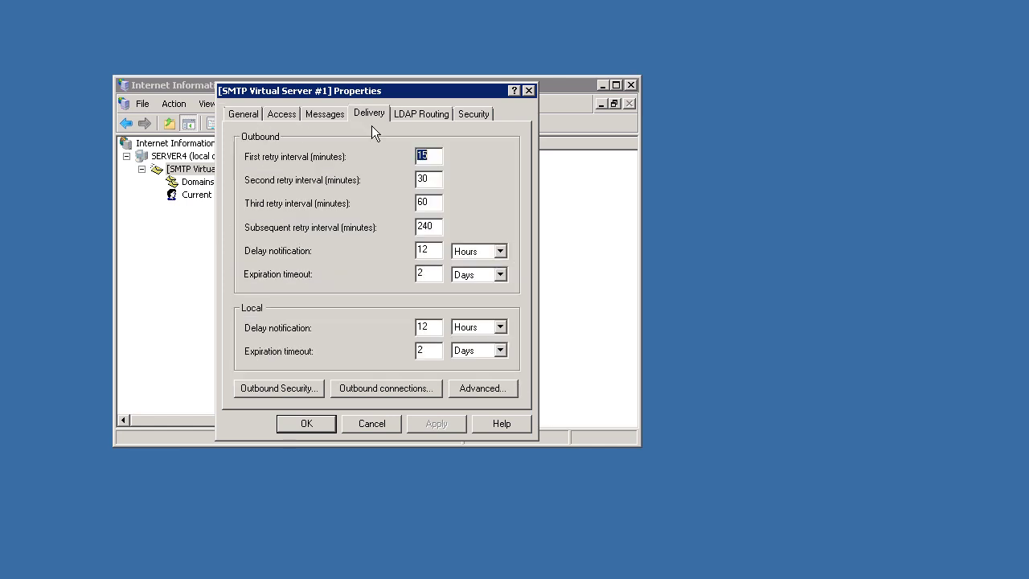
left_click(431, 115)
left_click(482, 114)
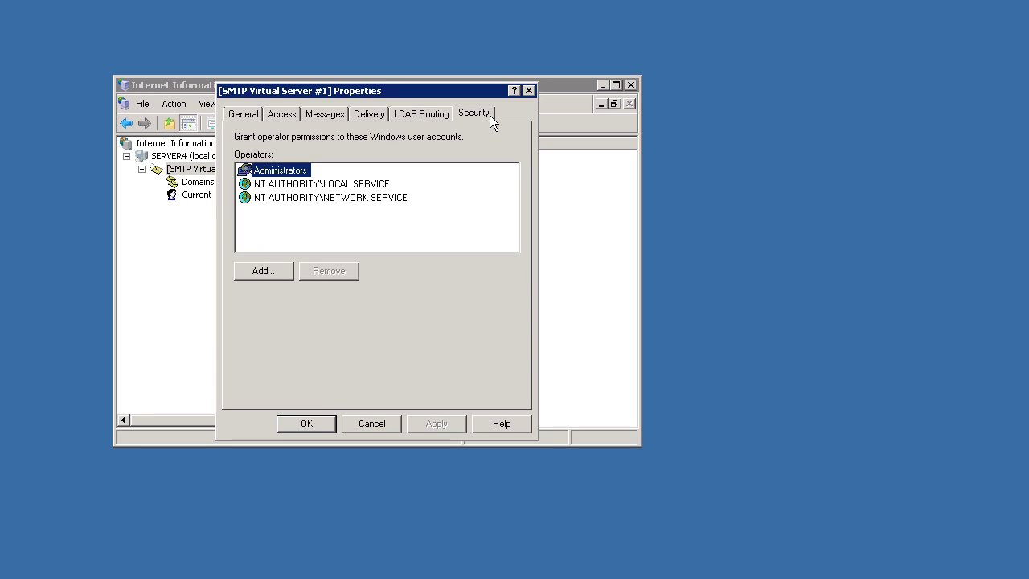
left_click(288, 114)
left_click(460, 161)
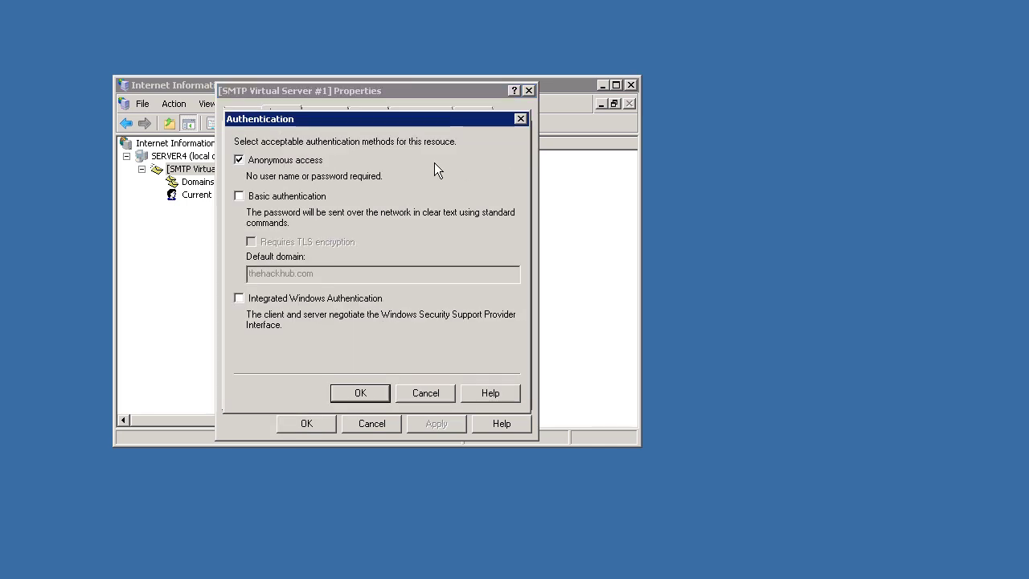
left_click(378, 395)
left_click(430, 430)
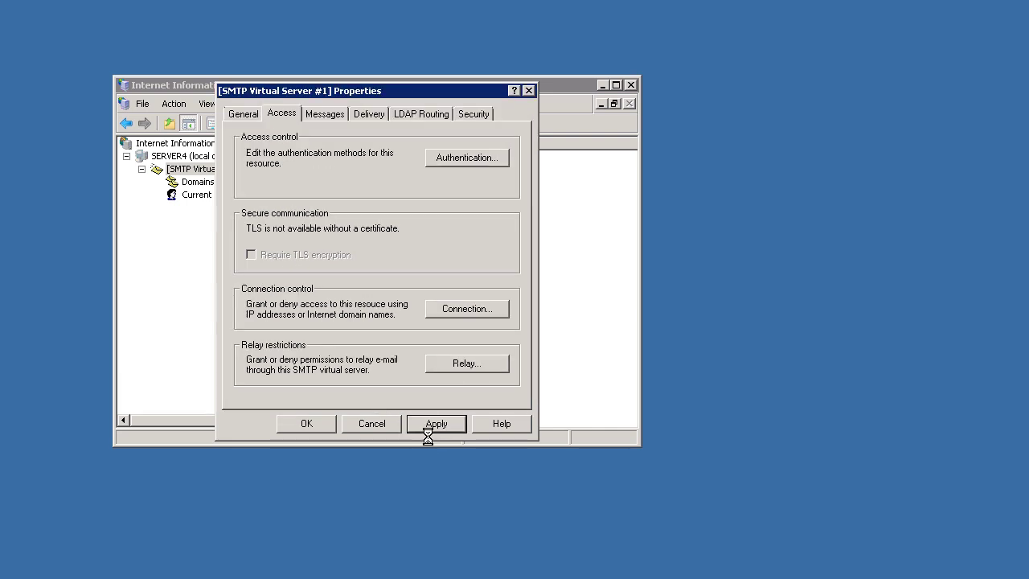
left_click(320, 430)
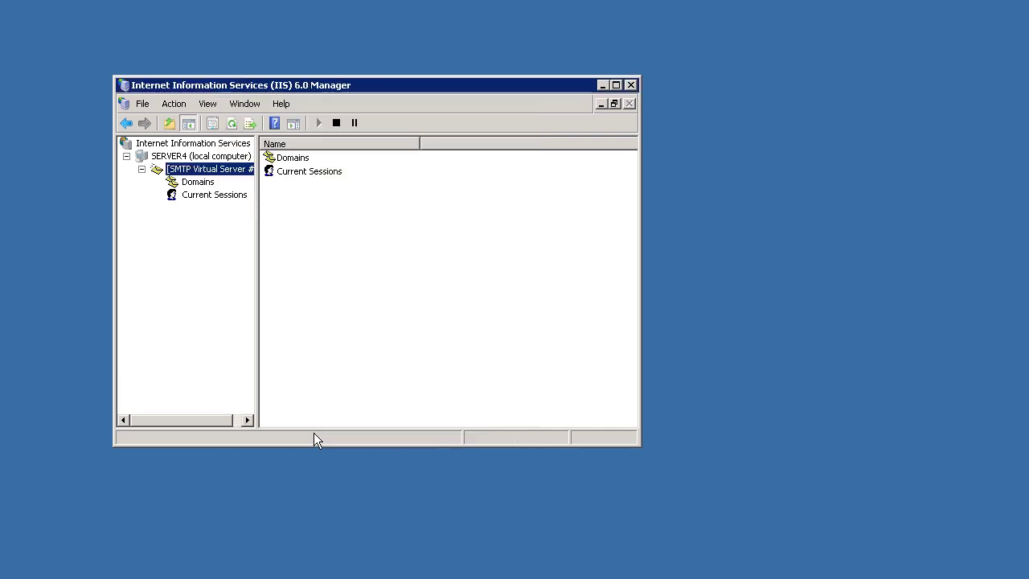
left_click(632, 92)
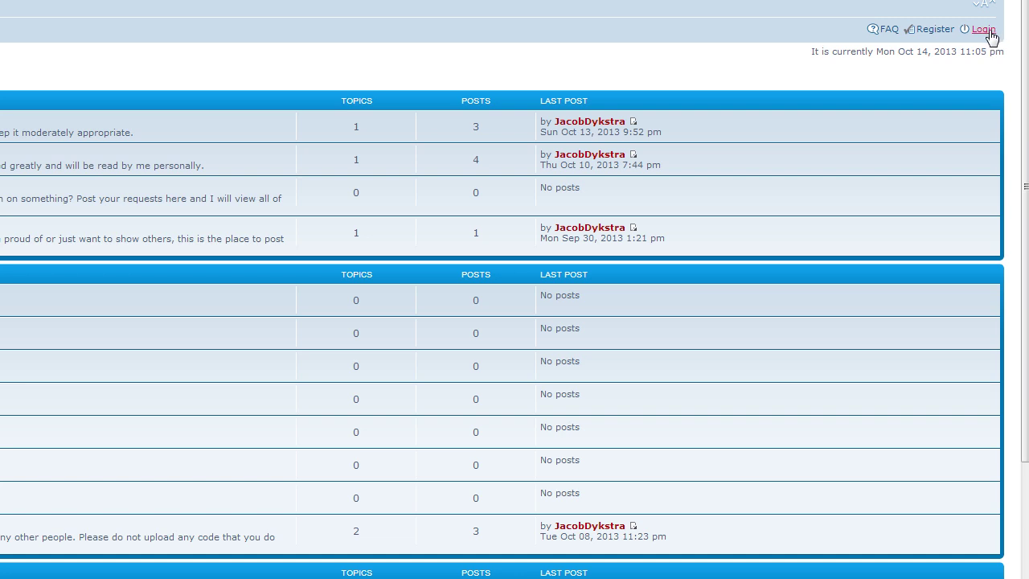
Step: On the forum's forgotten-password form, fill in the saved username and e-mail address and submit
left_click(984, 30)
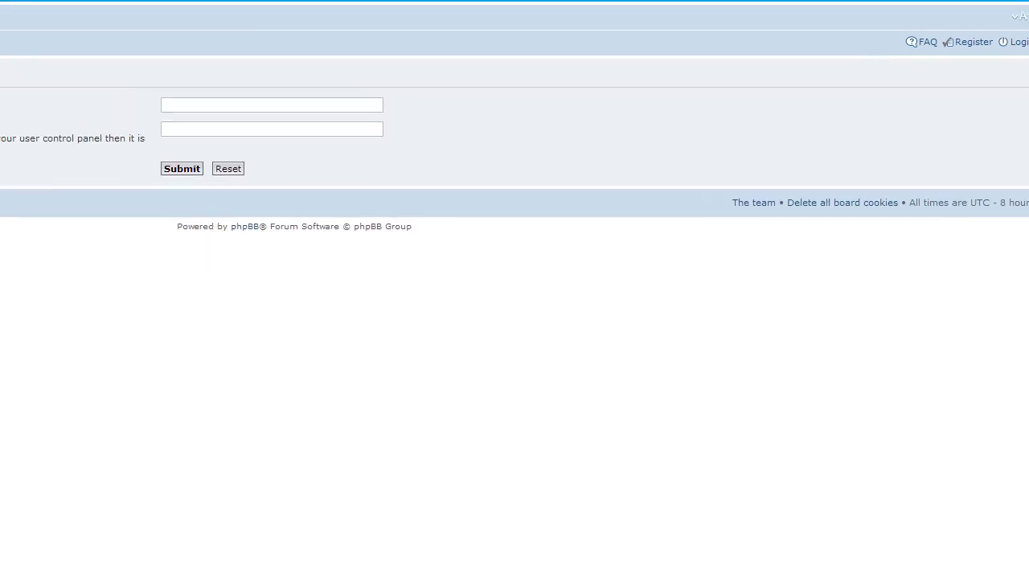
left_click(247, 92)
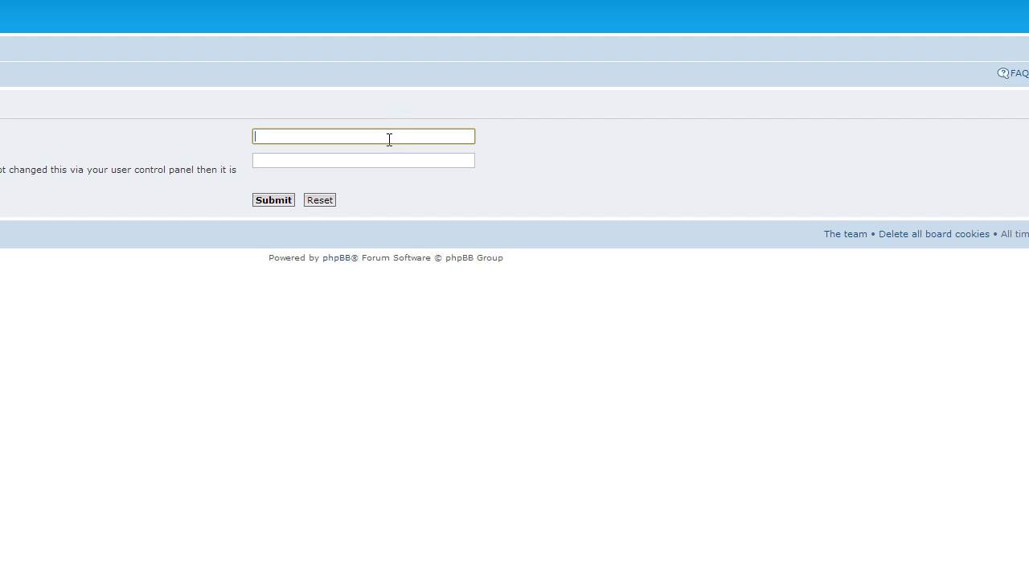
left_click(365, 133)
left_click(312, 154)
left_click(311, 164)
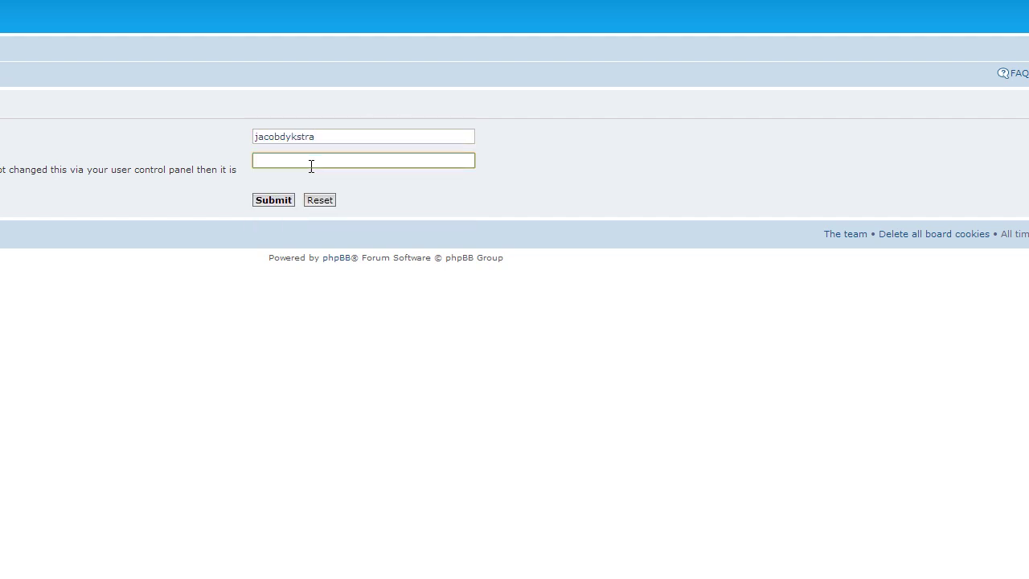
type("j")
left_click(285, 177)
left_click(274, 200)
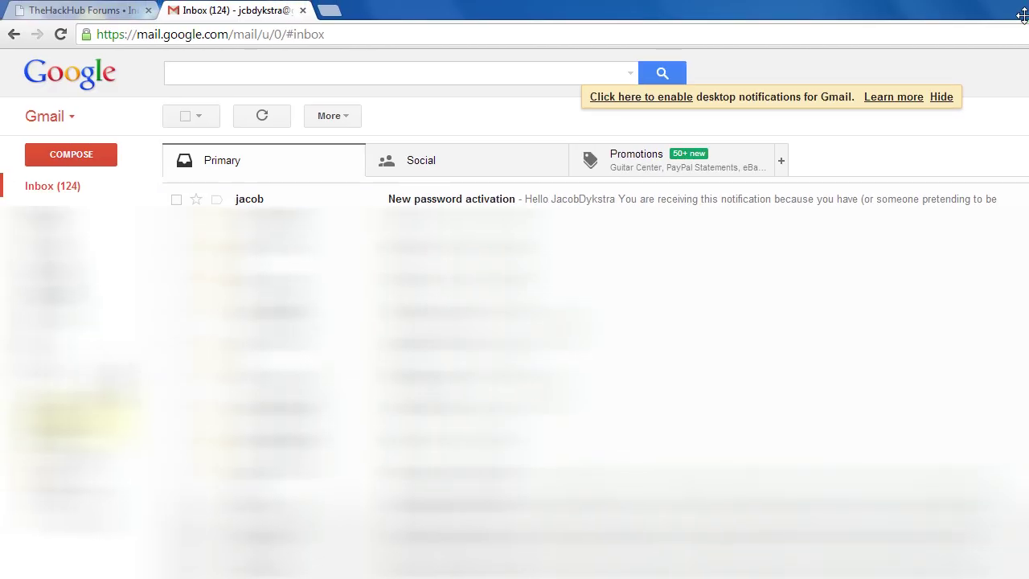
Step: Open the 'New password activation' e-mail, then return to the remote session and center IIS Manager
left_click(426, 201)
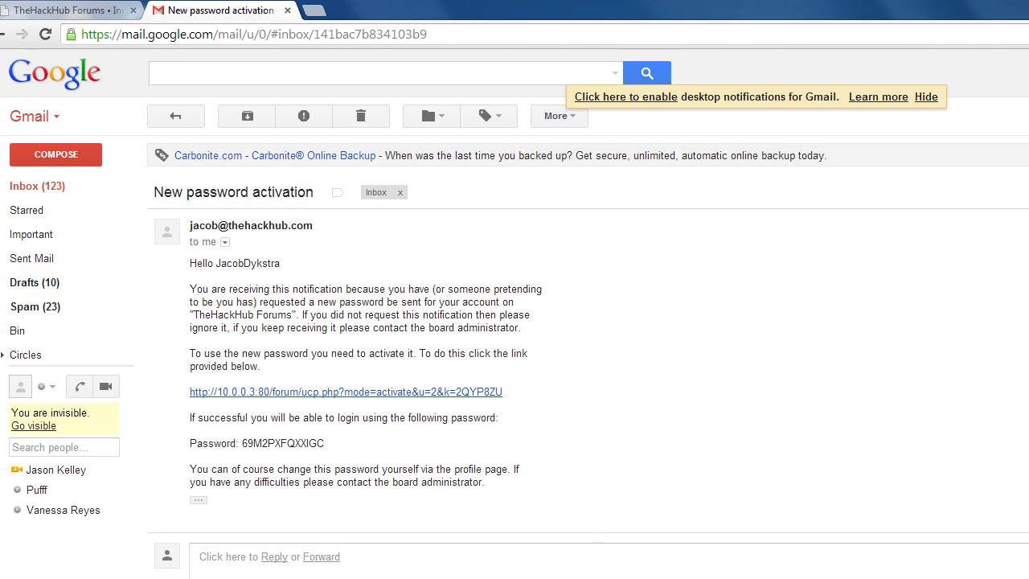
key("alt+Tab")
left_click_drag(218, 21, 515, 129)
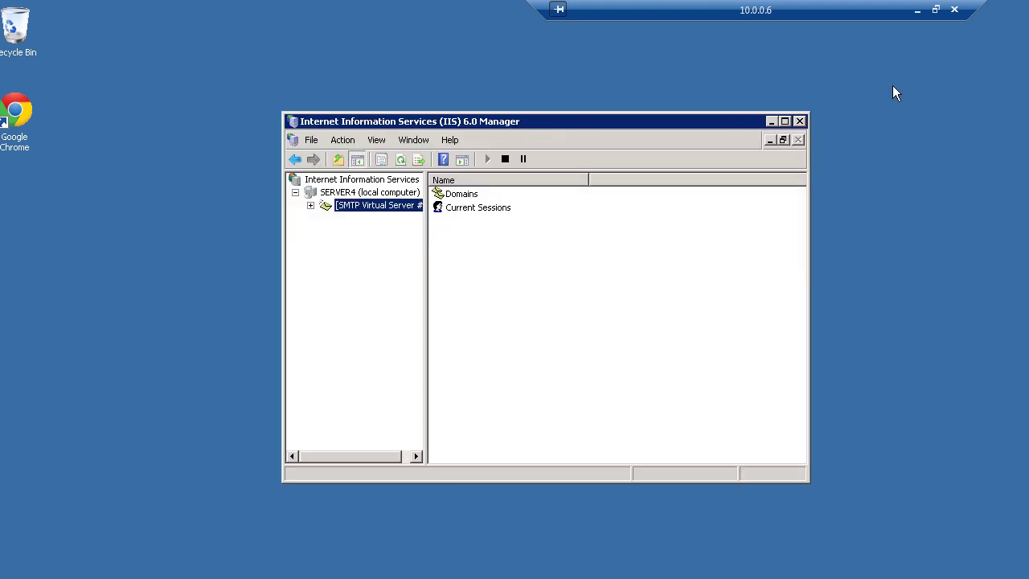
Step: Minimise the Remote Desktop session to 10.0.0.6 to reveal PuTTY at server1's shell prompt
left_click(921, 10)
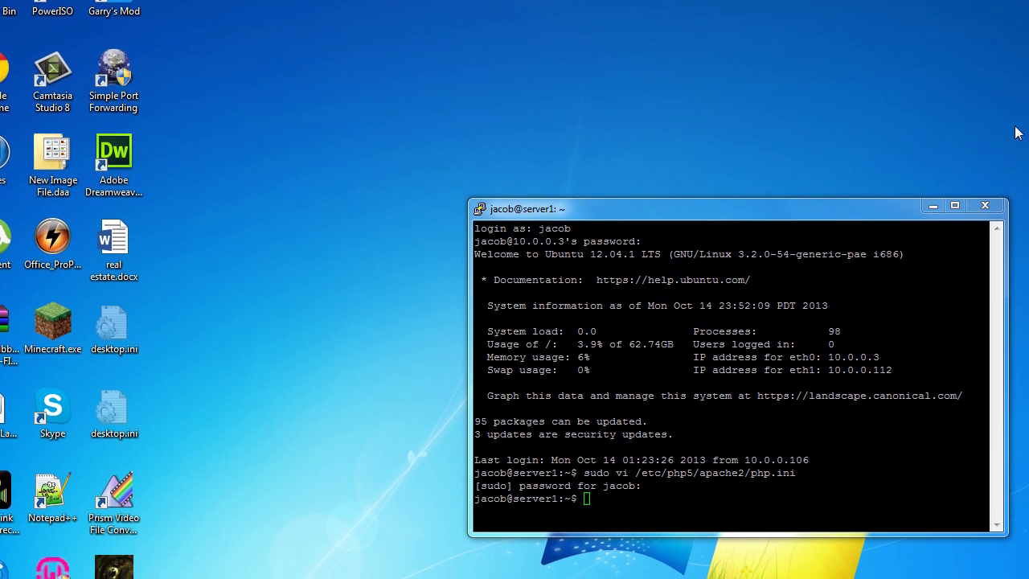
left_click_drag(775, 218, 584, 186)
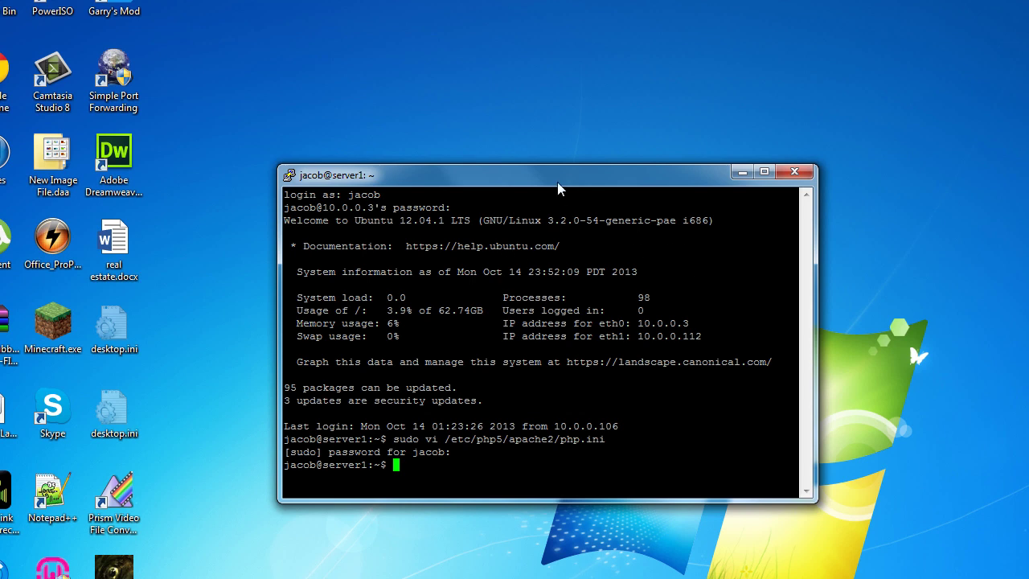
left_click_drag(563, 178, 556, 161)
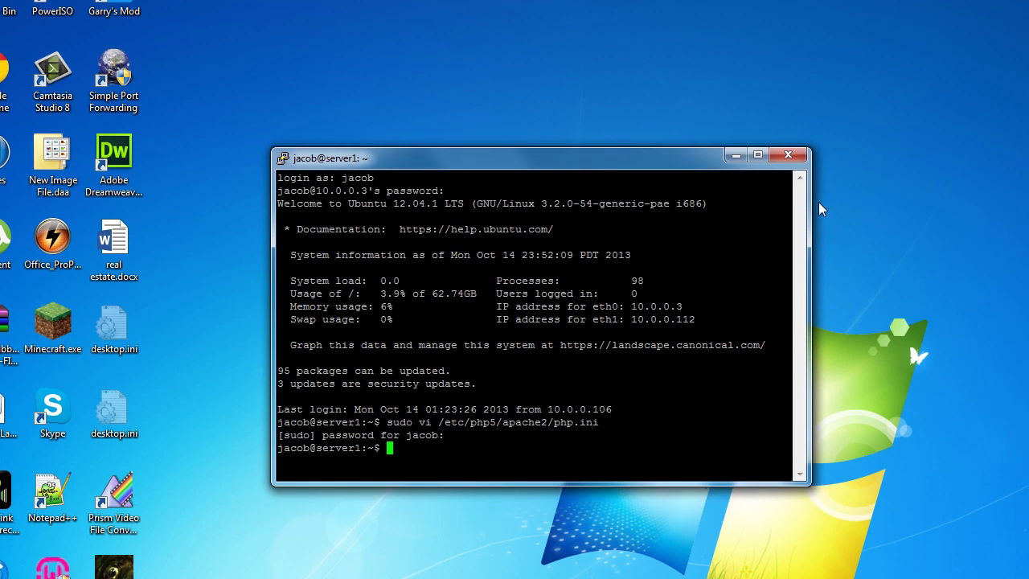